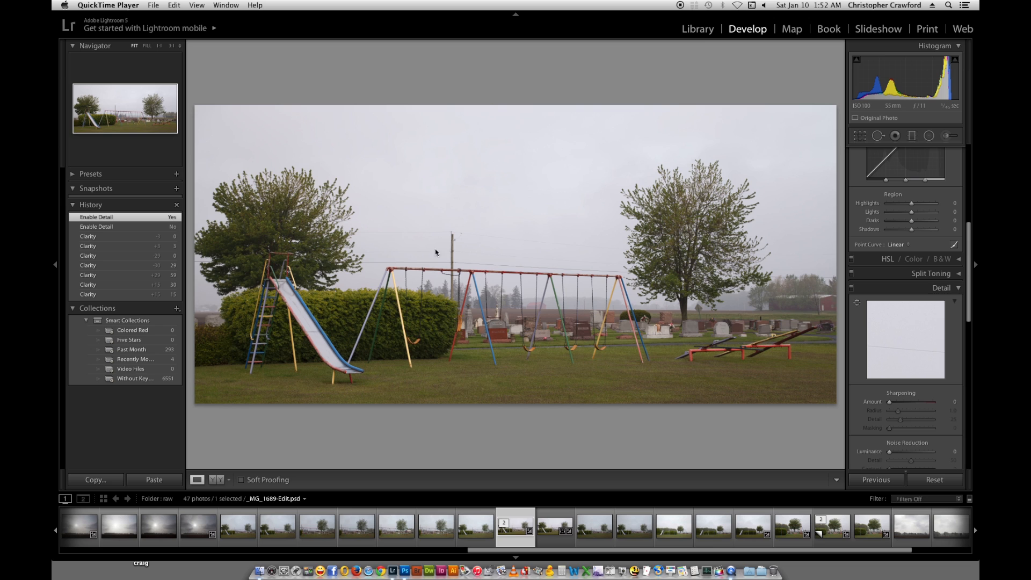
# Step: View the playground photo at full size around the headstones and grass, and set the sharpening amount to 24 and radius to 0.5
pyautogui.click(969, 228)
pyautogui.scroll(-4, 961, 220)
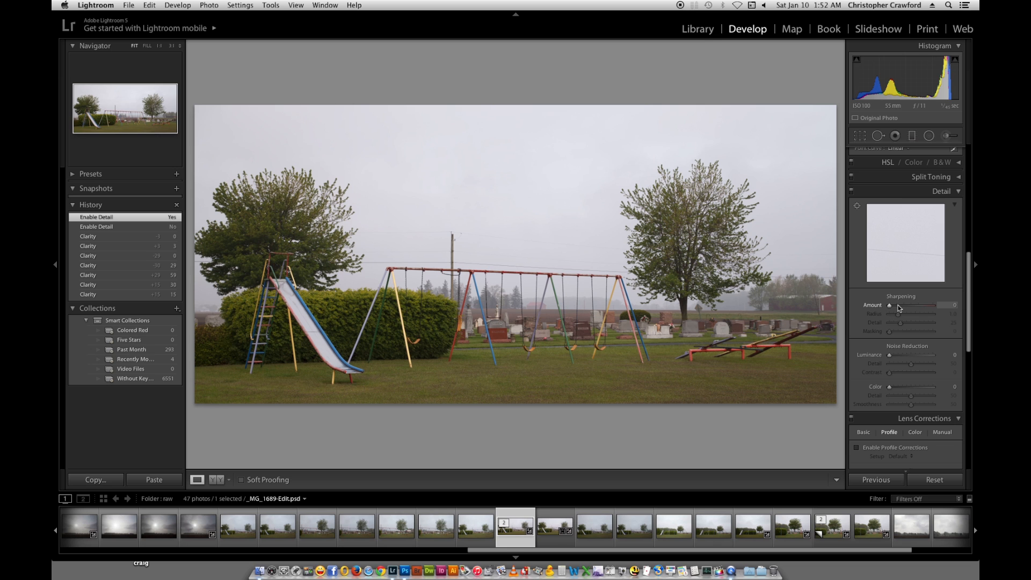
pyautogui.click(529, 323)
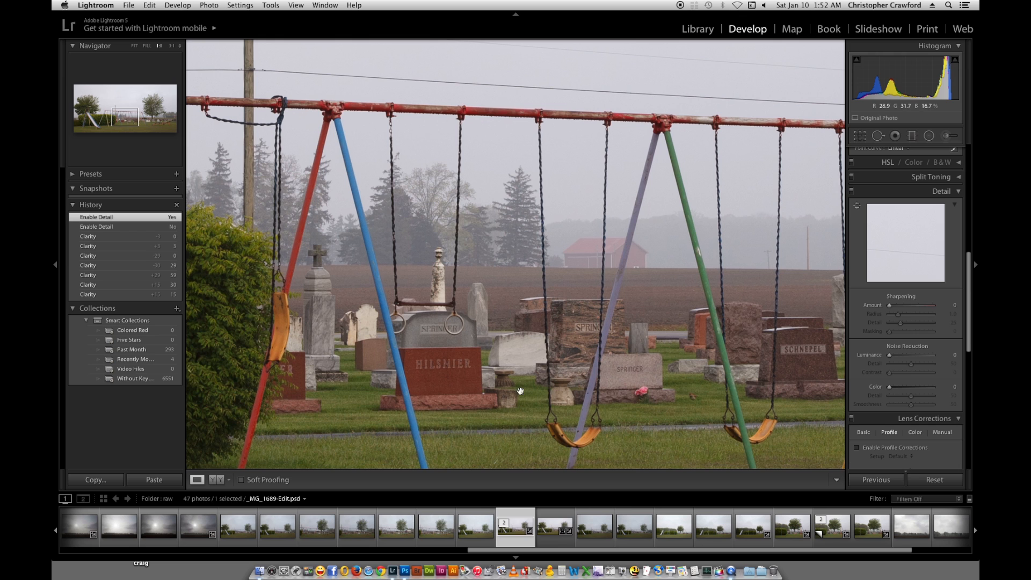
pyautogui.moveTo(516, 405); pyautogui.dragTo(502, 235)
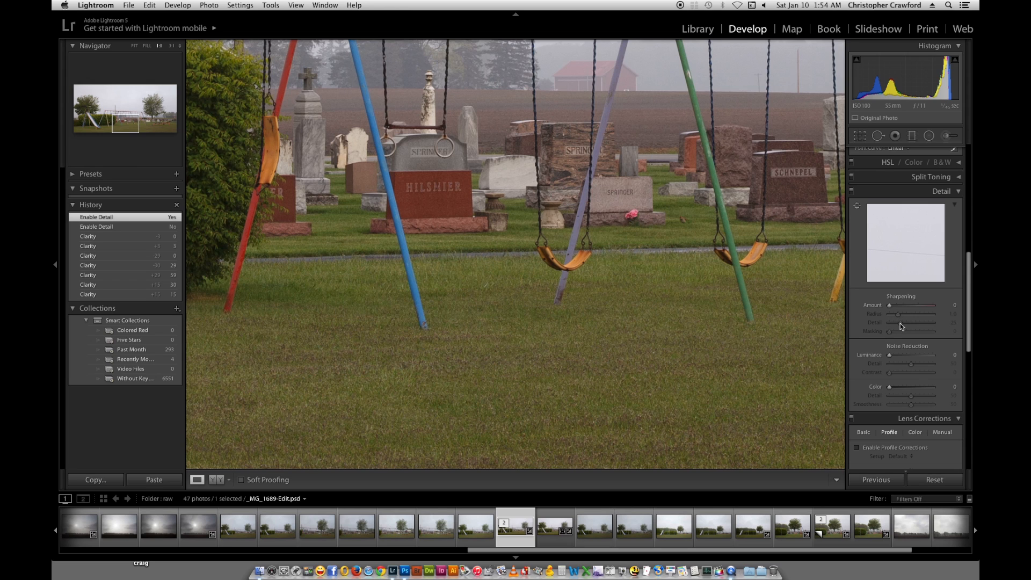
pyautogui.moveTo(889, 305); pyautogui.dragTo(898, 303)
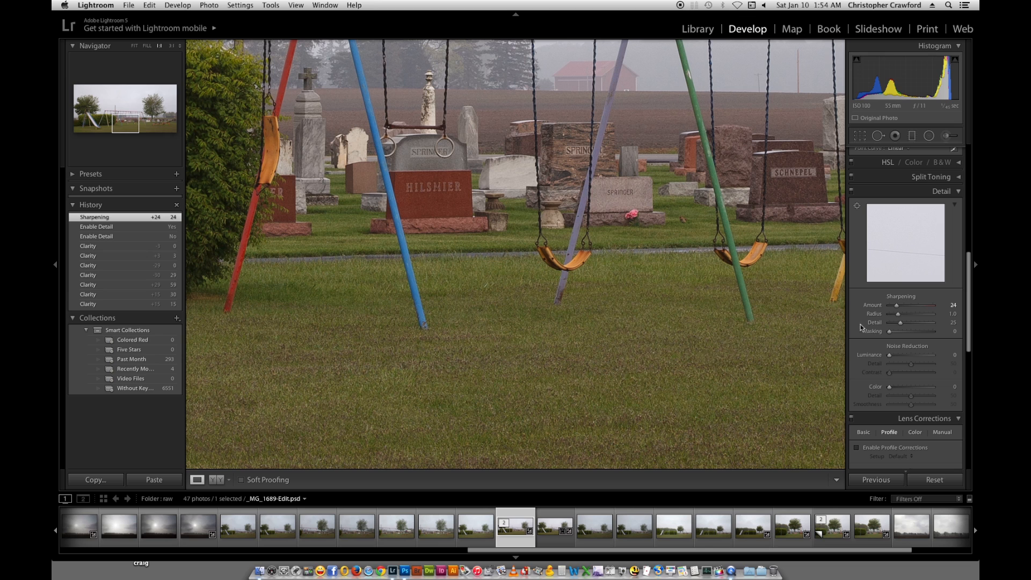
pyautogui.moveTo(899, 314); pyautogui.dragTo(890, 316)
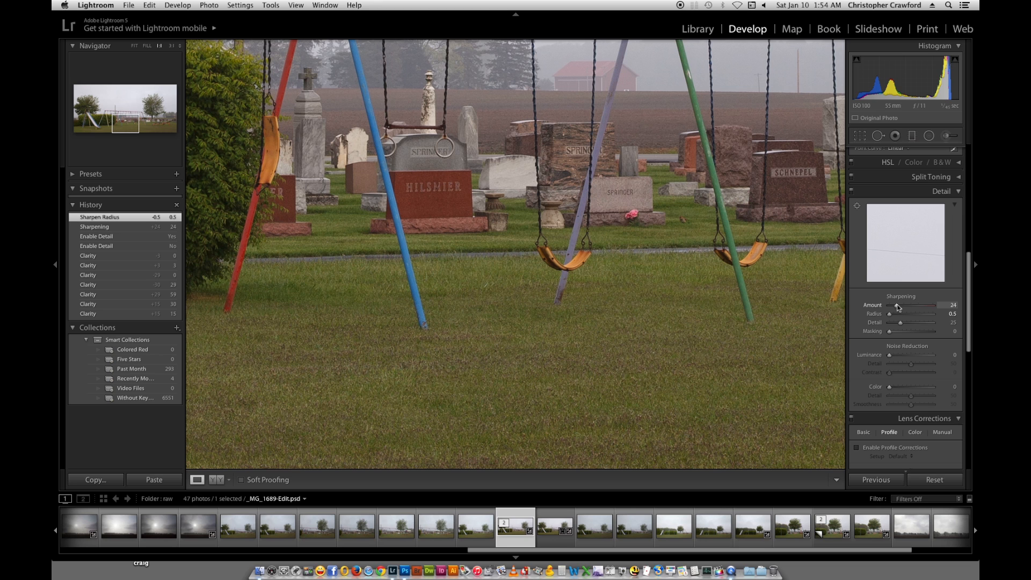
# Step: Try sharpening amounts of 52 and 95 on the grass, and bring the amount back to 25
pyautogui.moveTo(898, 307); pyautogui.dragTo(905, 307)
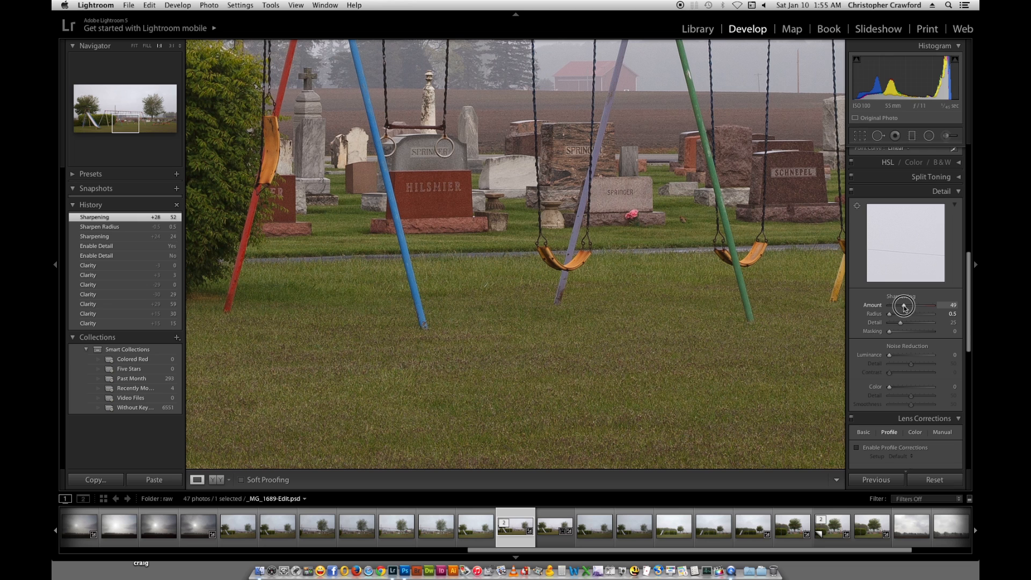
pyautogui.moveTo(904, 307); pyautogui.dragTo(918, 307)
pyautogui.moveTo(918, 307); pyautogui.dragTo(918, 307)
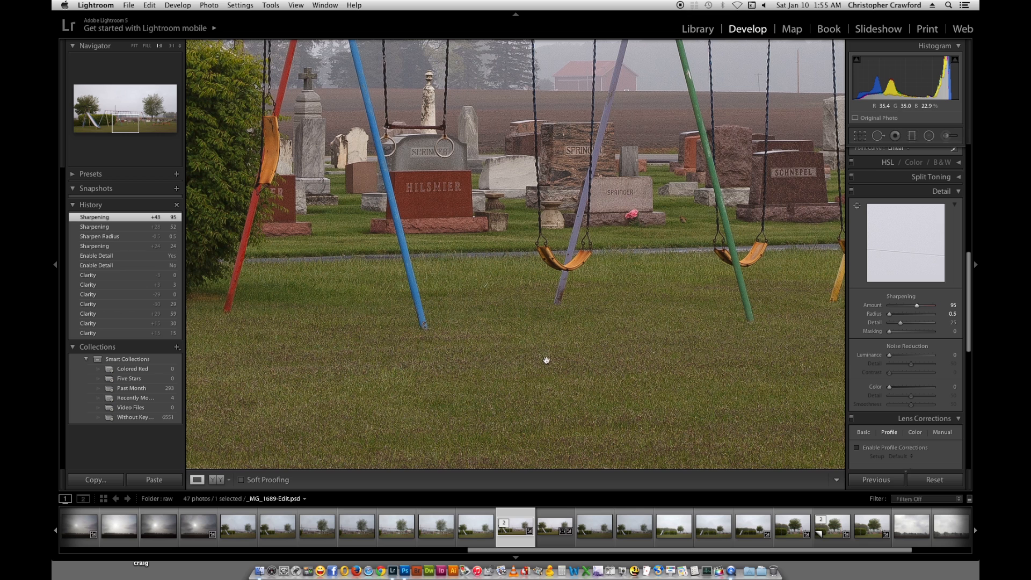
pyautogui.moveTo(918, 306); pyautogui.dragTo(899, 304)
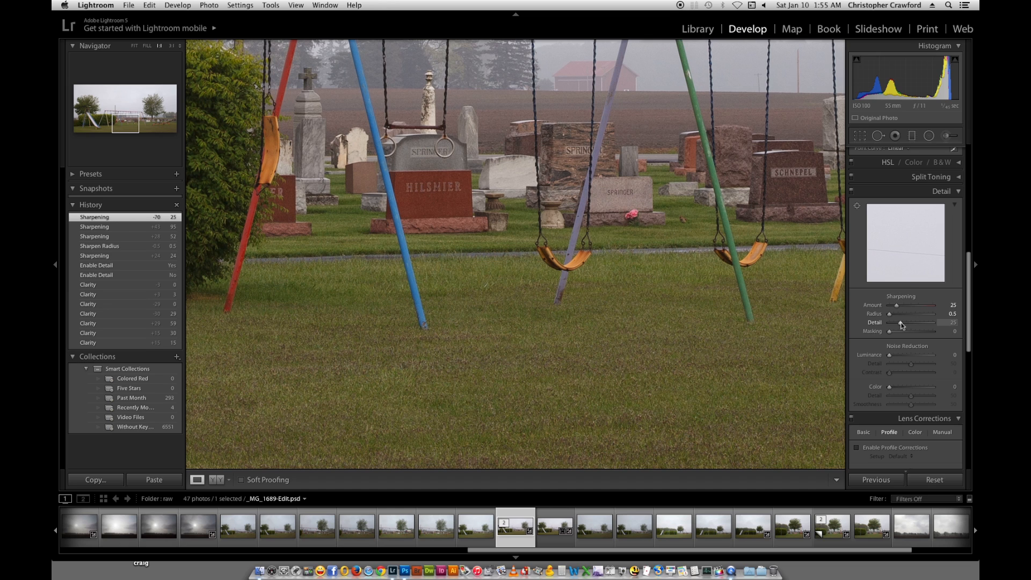
# Step: Try a sharpening detail of 63, reduce it to 51, and raise the sharpening amount to 34
pyautogui.moveTo(901, 325); pyautogui.dragTo(918, 325)
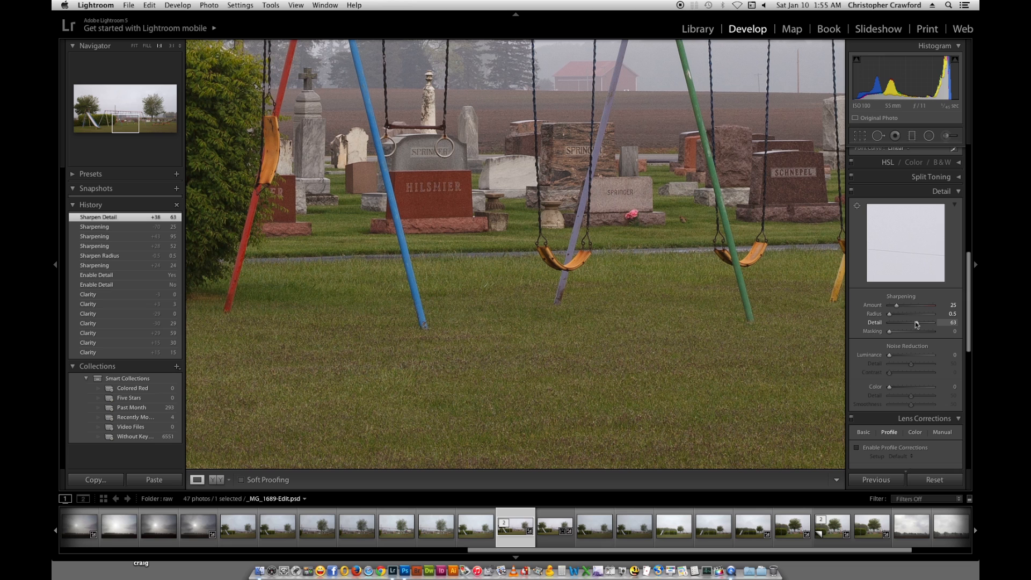
pyautogui.moveTo(918, 324); pyautogui.dragTo(913, 323)
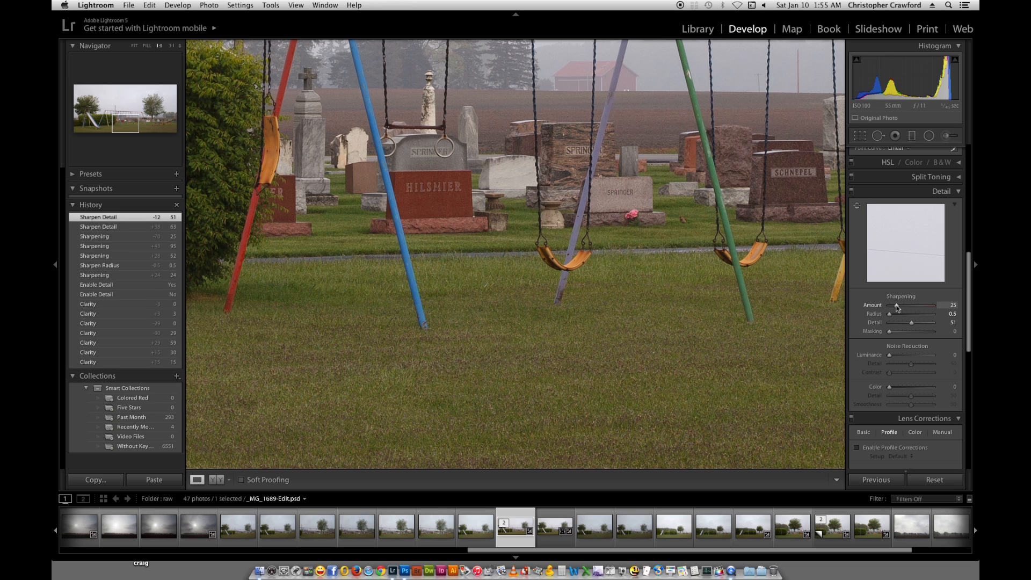
pyautogui.moveTo(896, 307); pyautogui.dragTo(899, 306)
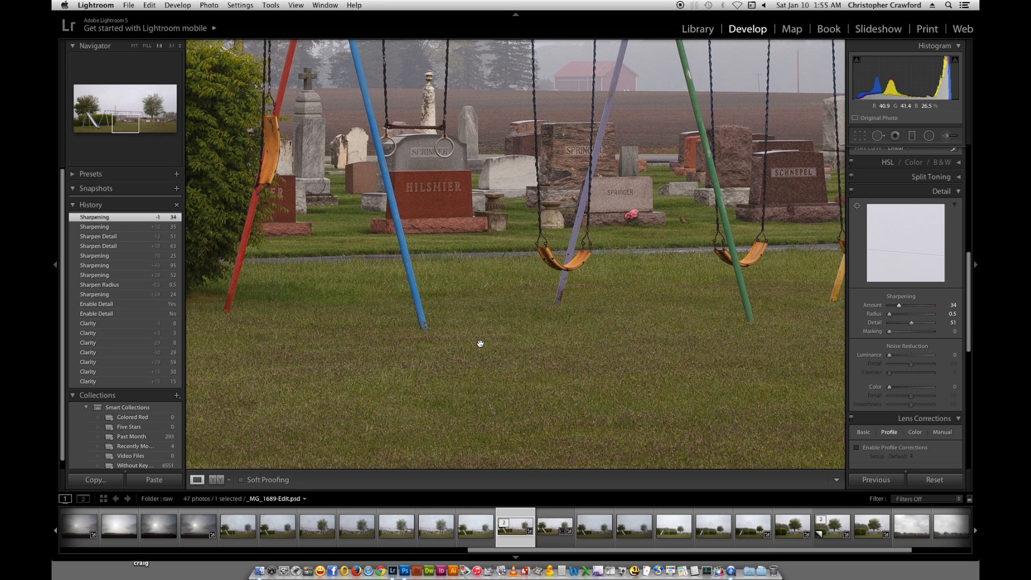
# Step: Check the sharpening on the grass and headstones, and lower the sharpening detail to 41 and the amount to 29
pyautogui.moveTo(478, 294); pyautogui.dragTo(608, 384)
pyautogui.moveTo(398, 263); pyautogui.dragTo(476, 207)
pyautogui.moveTo(591, 348); pyautogui.dragTo(625, 342)
pyautogui.moveTo(725, 314); pyautogui.dragTo(424, 360)
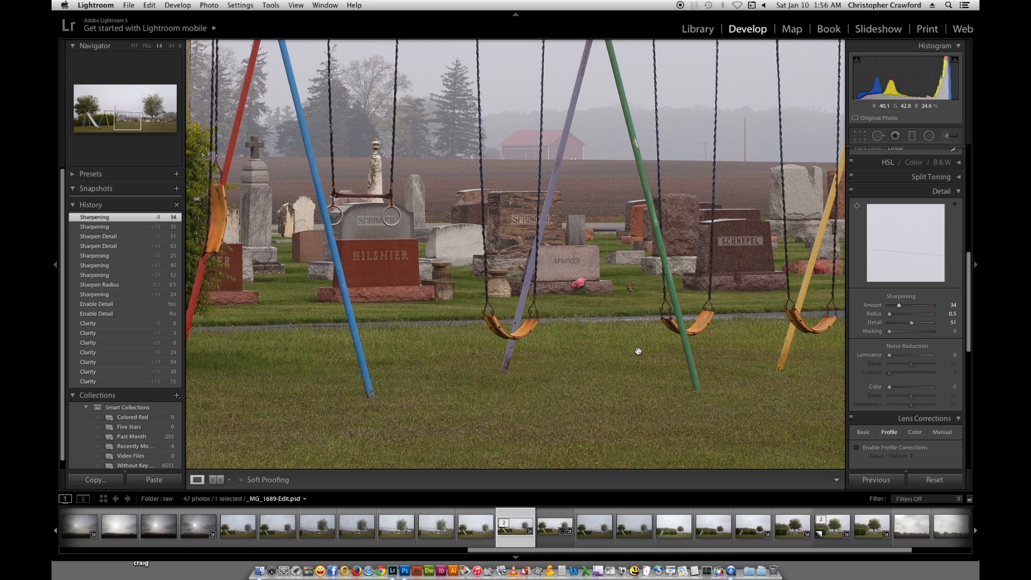
pyautogui.moveTo(585, 358); pyautogui.dragTo(583, 347)
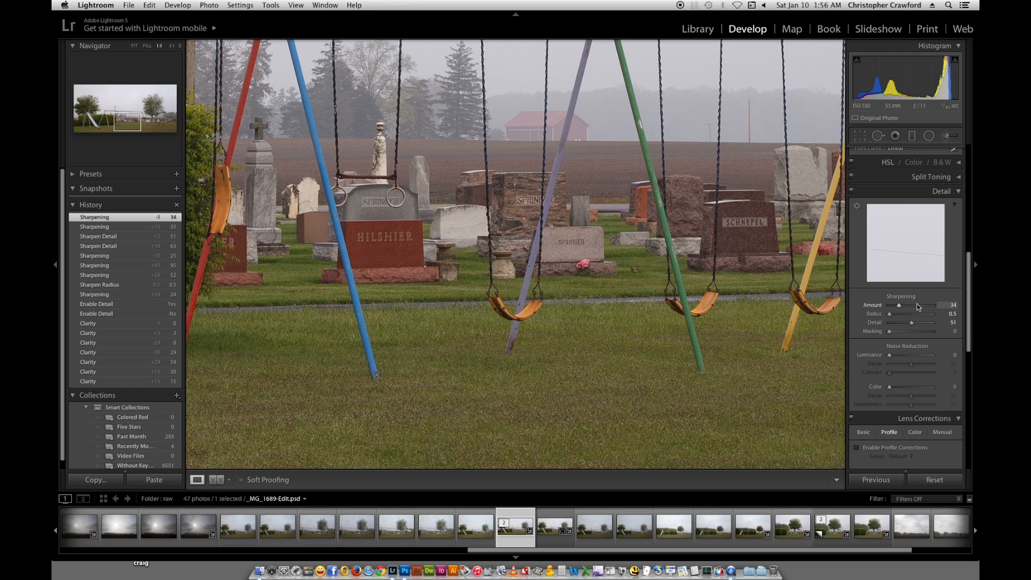
pyautogui.moveTo(912, 325); pyautogui.dragTo(900, 308)
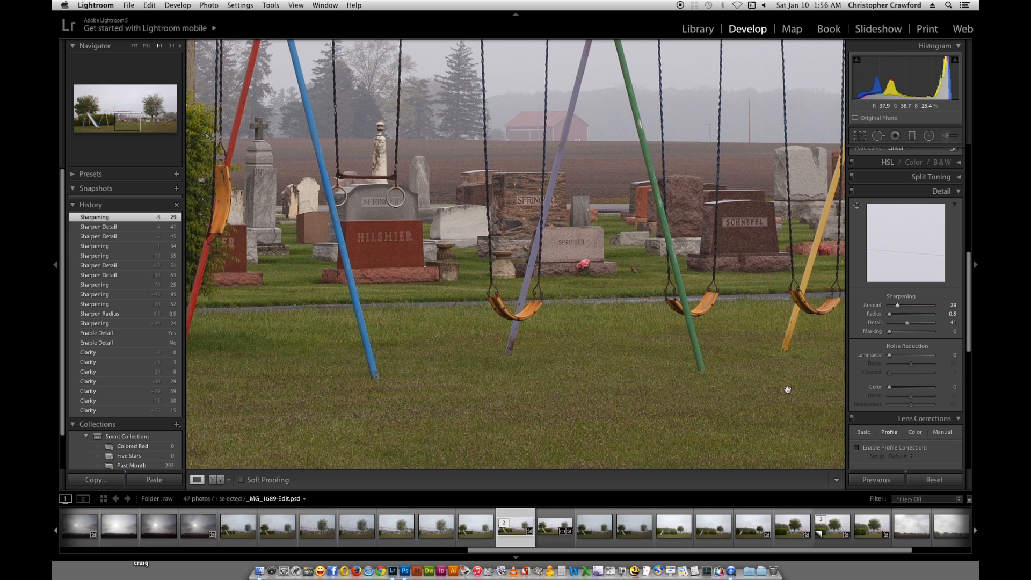
# Step: Examine the sharpened grass, hedge, swing set, distant trees and headstones at full size
pyautogui.moveTo(477, 339); pyautogui.dragTo(560, 334)
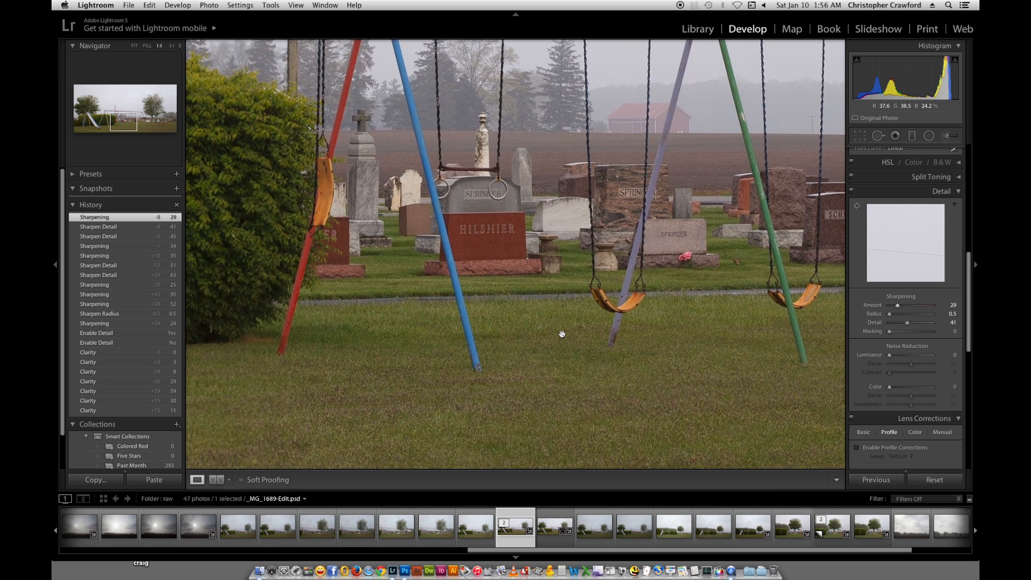
pyautogui.moveTo(405, 363); pyautogui.dragTo(573, 290)
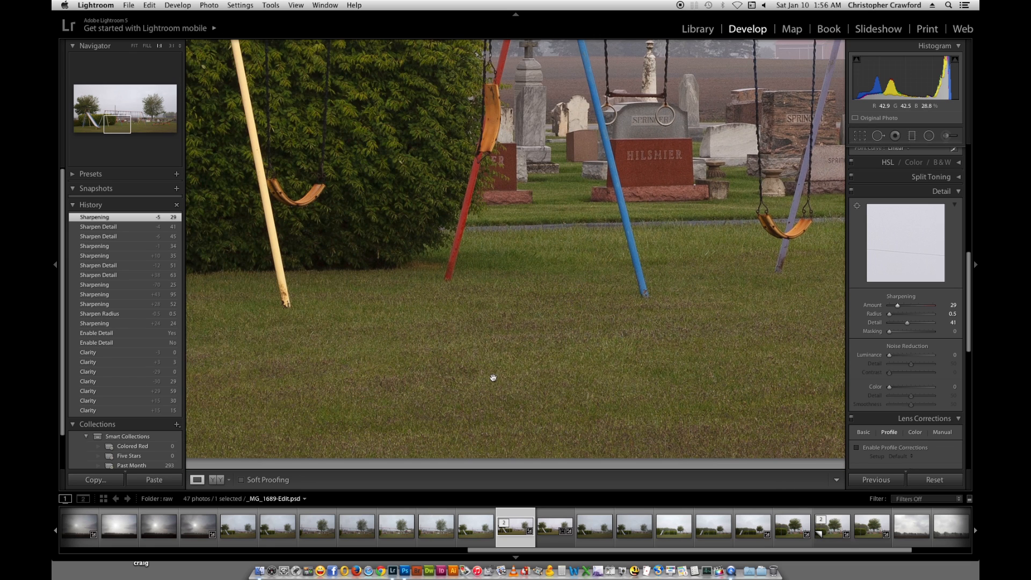
pyautogui.moveTo(528, 336); pyautogui.dragTo(540, 457)
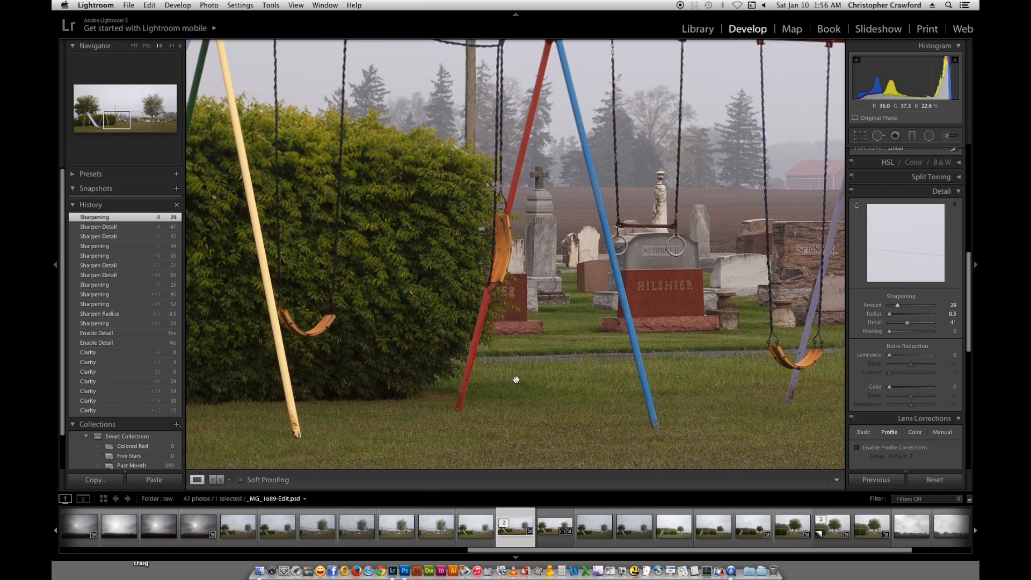
pyautogui.moveTo(537, 285); pyautogui.dragTo(476, 395)
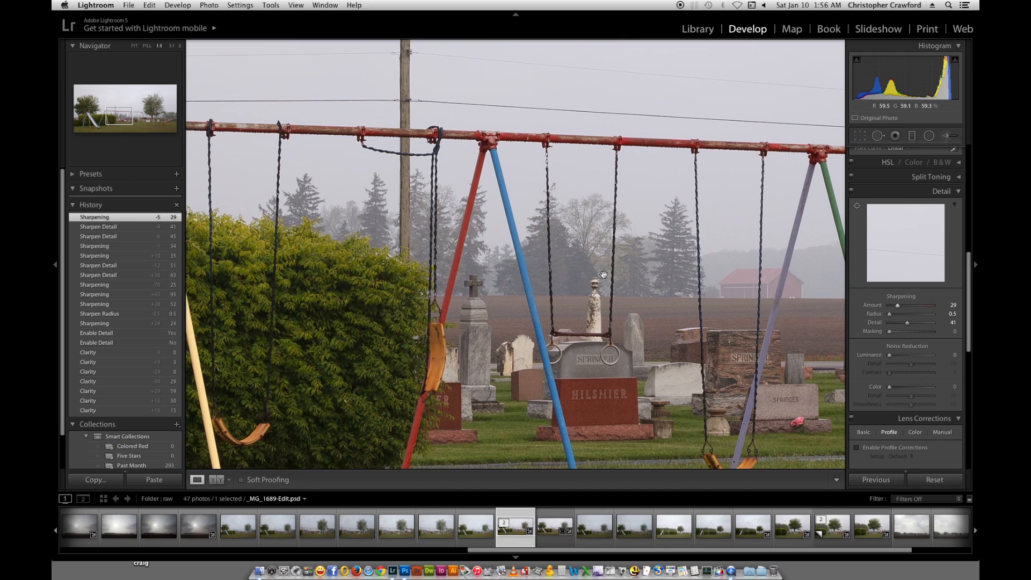
pyautogui.moveTo(535, 297); pyautogui.dragTo(493, 314)
pyautogui.moveTo(559, 330); pyautogui.dragTo(543, 279)
pyautogui.moveTo(519, 372)
pyautogui.mouseDown()
pyautogui.moveTo(534, 301)
pyautogui.moveTo(527, 365)
pyautogui.mouseUp()
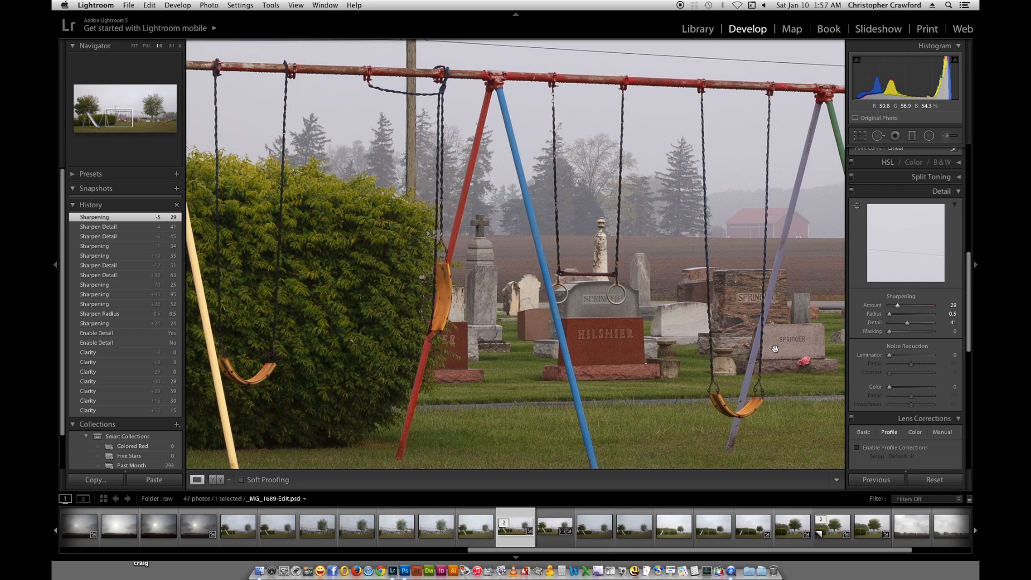
pyautogui.moveTo(606, 237); pyautogui.dragTo(617, 280)
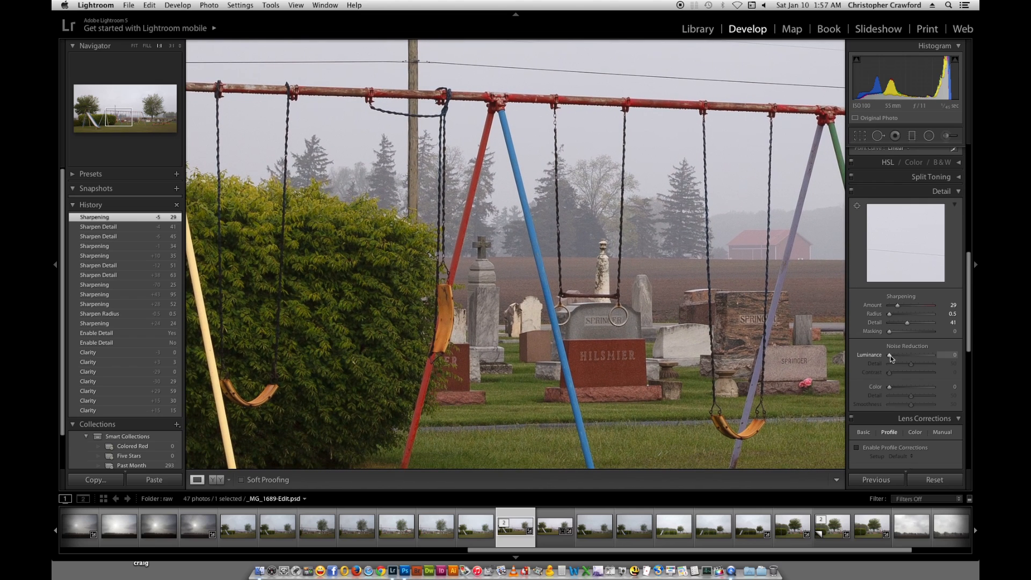
# Step: Try luminance noise reduction at 20, check its effect on the grass, and reset it to 0
pyautogui.moveTo(890, 355); pyautogui.dragTo(898, 358)
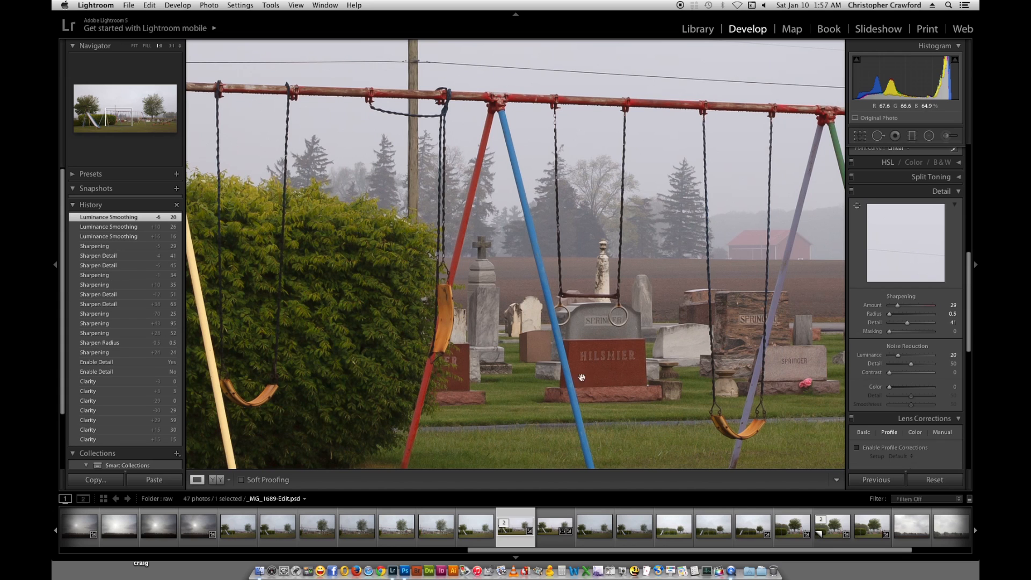
pyautogui.moveTo(547, 403); pyautogui.dragTo(574, 263)
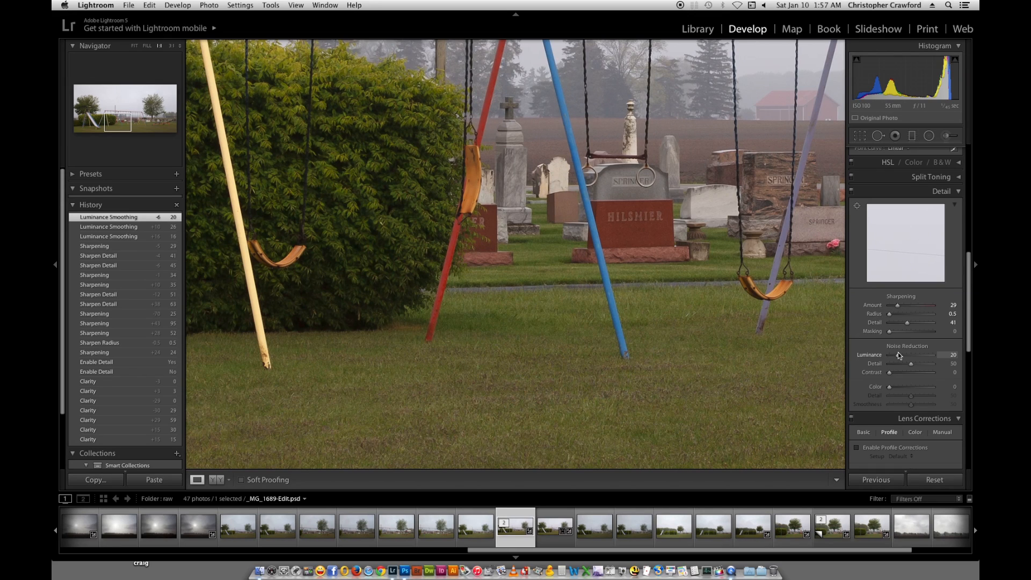
pyautogui.moveTo(898, 355); pyautogui.dragTo(890, 355)
pyautogui.moveTo(891, 355); pyautogui.dragTo(873, 354)
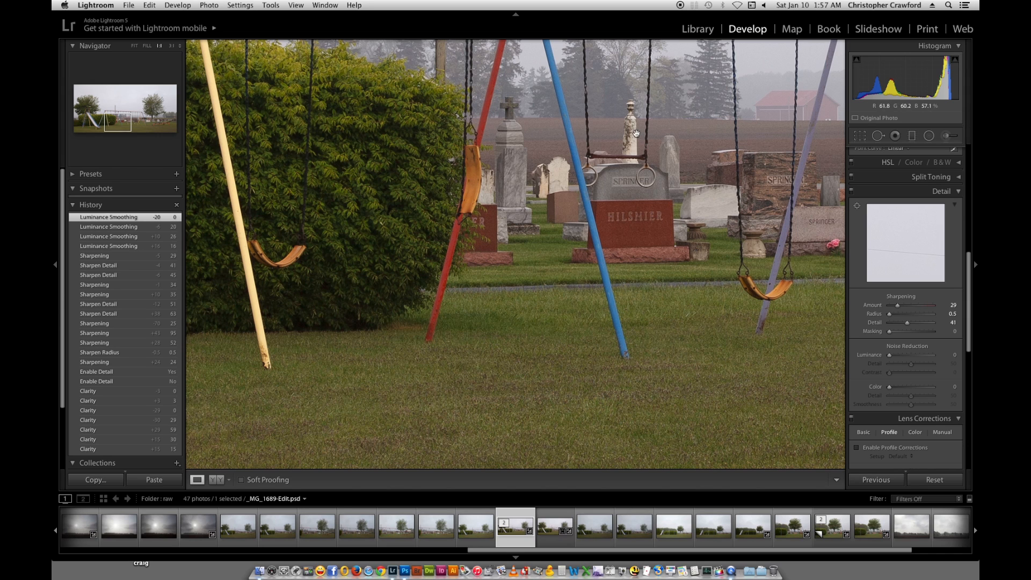
# Step: Fit the whole photo in view, try Clarity at +42 and +28, and reset it to 0
pyautogui.moveTo(604, 111); pyautogui.dragTo(623, 236)
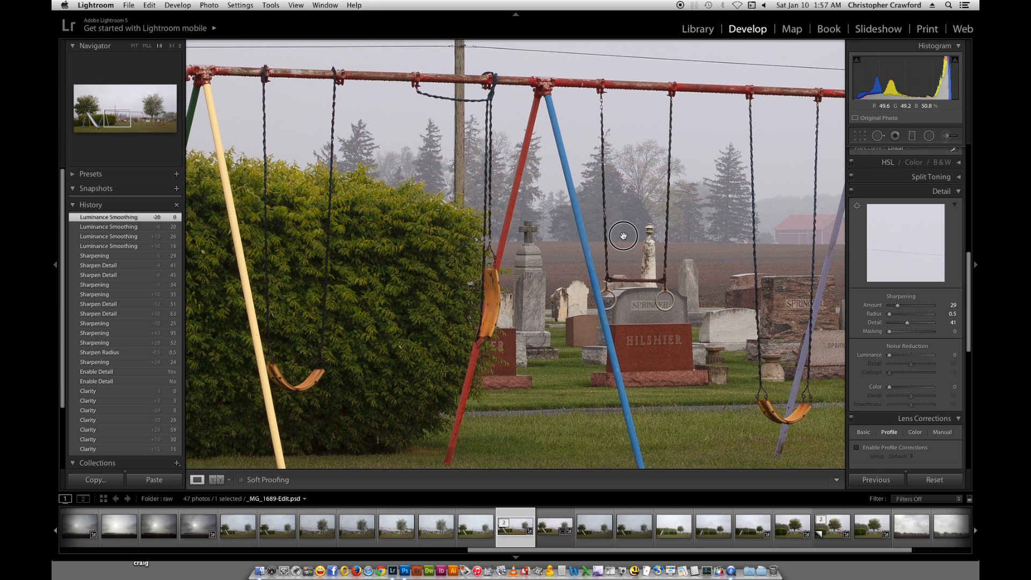
pyautogui.moveTo(476, 305); pyautogui.dragTo(485, 262)
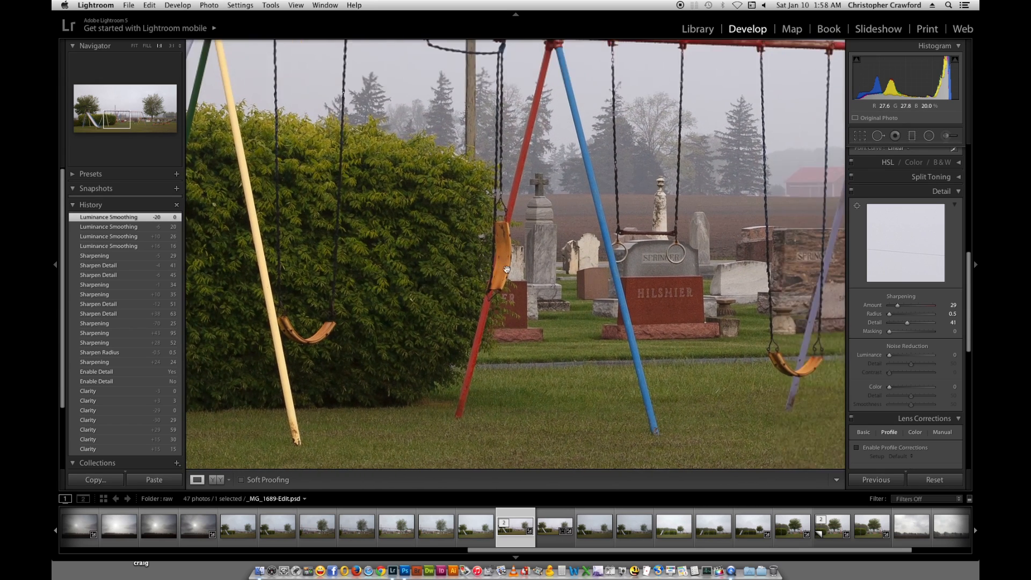
pyautogui.click(613, 281)
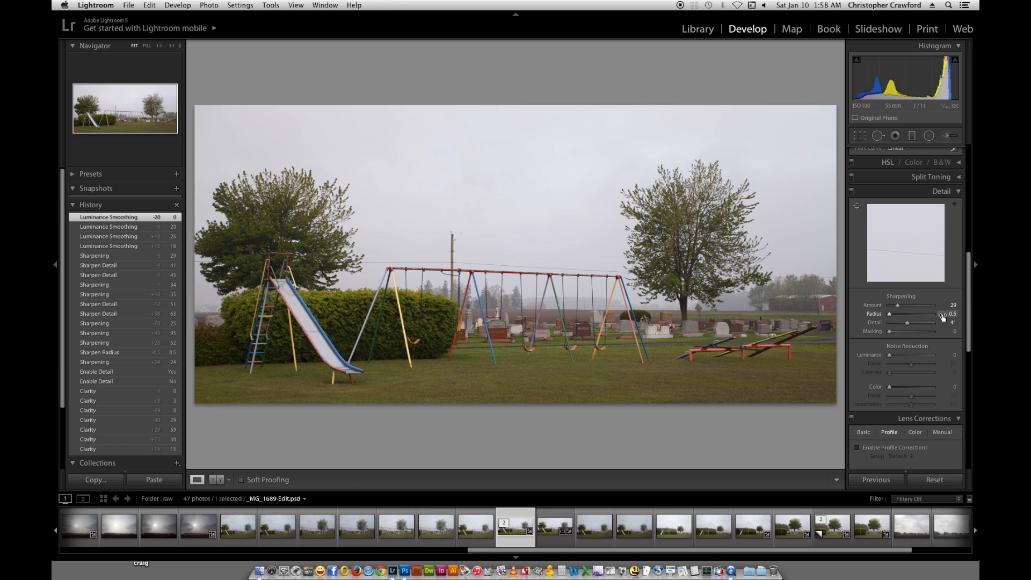
pyautogui.moveTo(968, 316); pyautogui.dragTo(968, 181)
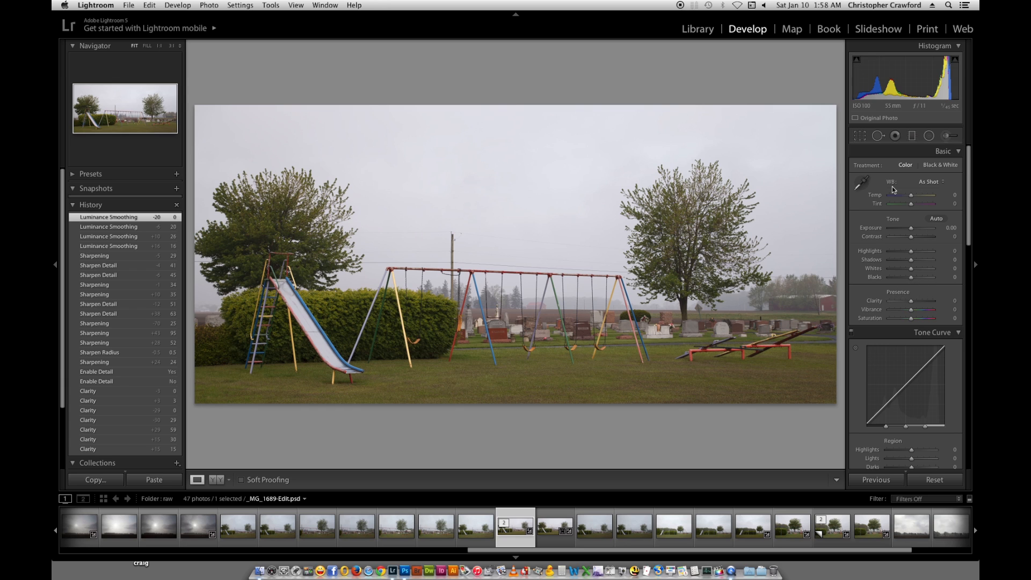
pyautogui.moveTo(968, 196); pyautogui.dragTo(965, 166)
pyautogui.moveTo(912, 304); pyautogui.dragTo(917, 302)
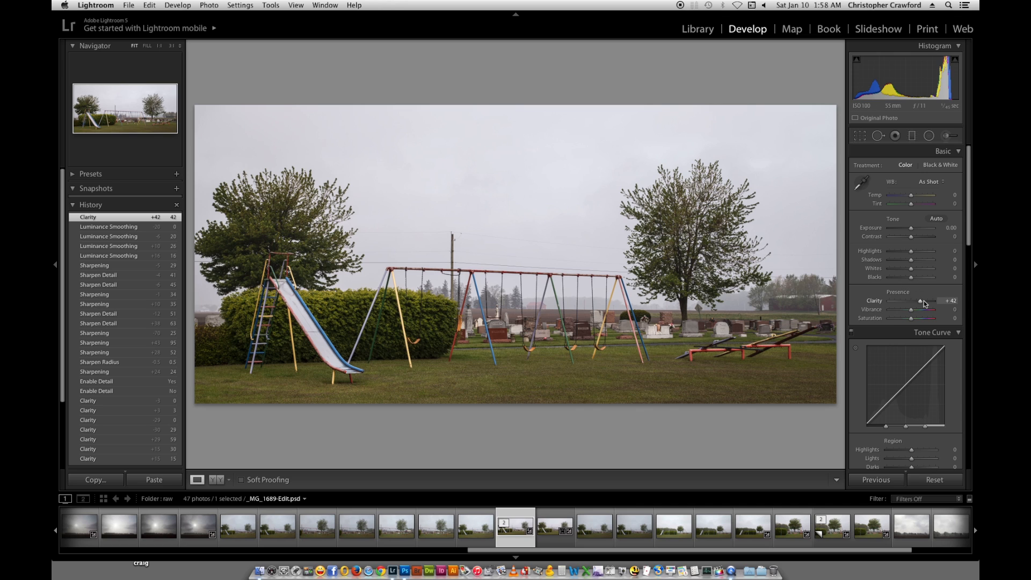
pyautogui.moveTo(920, 303); pyautogui.dragTo(924, 303)
pyautogui.moveTo(924, 303); pyautogui.dragTo(917, 302)
pyautogui.moveTo(916, 301); pyautogui.dragTo(916, 301)
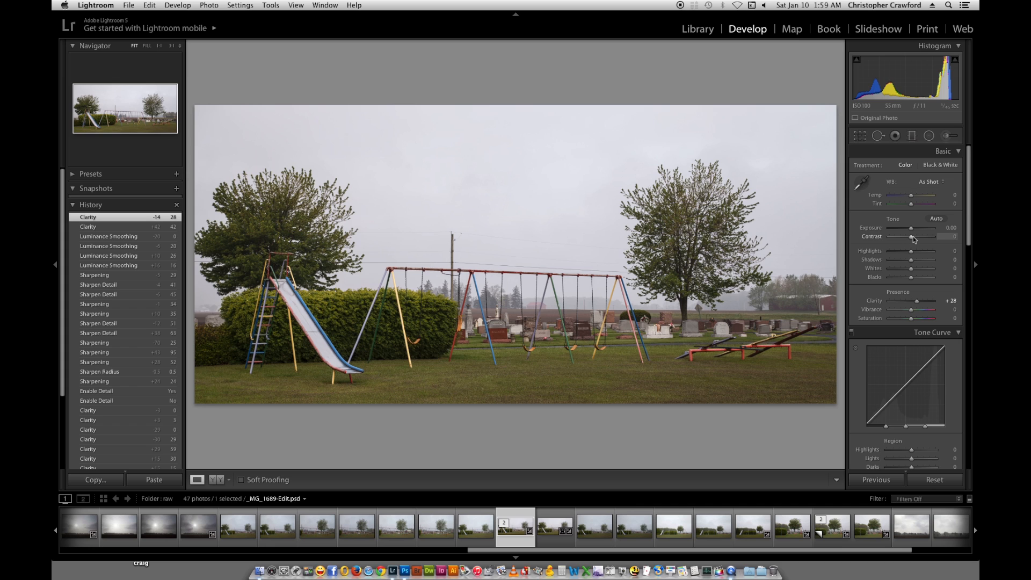
pyautogui.moveTo(917, 302); pyautogui.dragTo(911, 302)
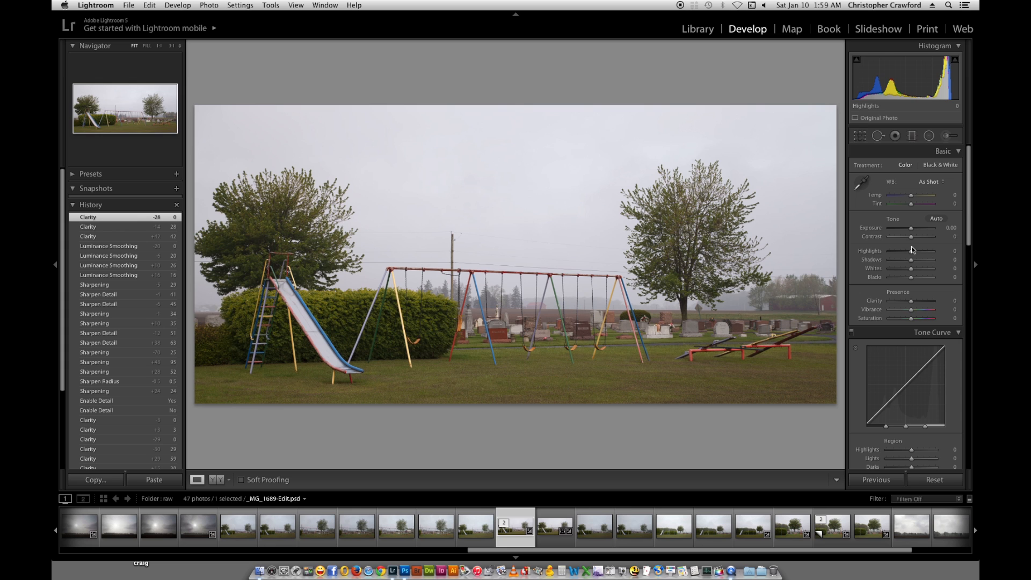
# Step: Compare the effect of Contrast at +92 with Clarity at +65 on the whole photo, resetting each to 0
pyautogui.moveTo(911, 238); pyautogui.dragTo(934, 239)
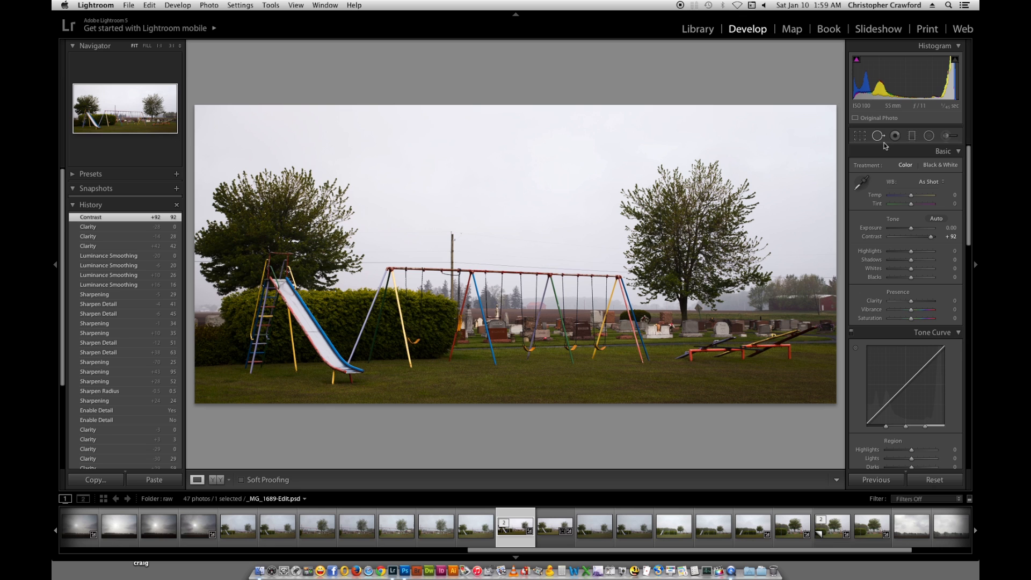
pyautogui.click(931, 238)
pyautogui.moveTo(931, 239); pyautogui.dragTo(909, 237)
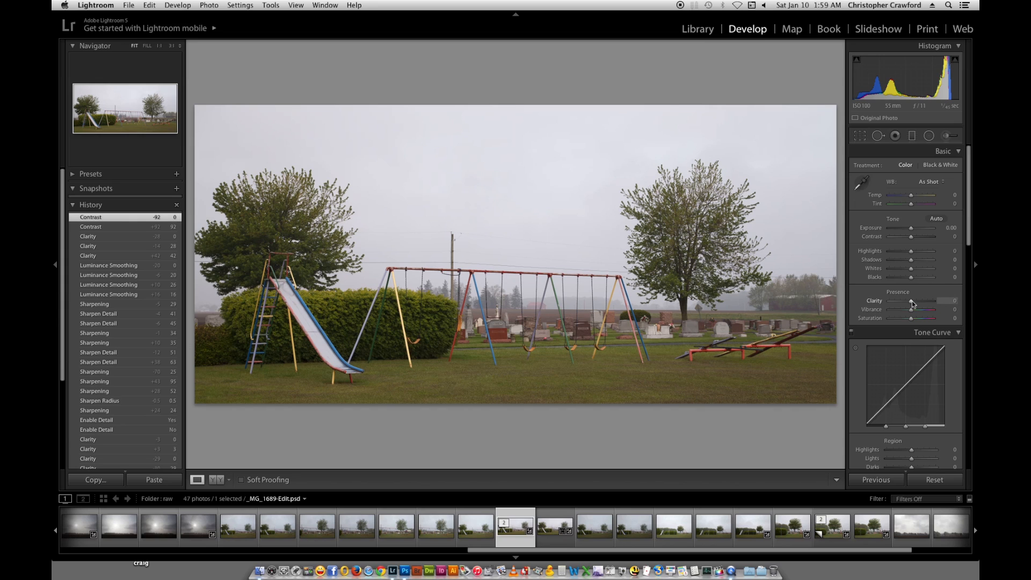
pyautogui.moveTo(913, 304); pyautogui.dragTo(926, 305)
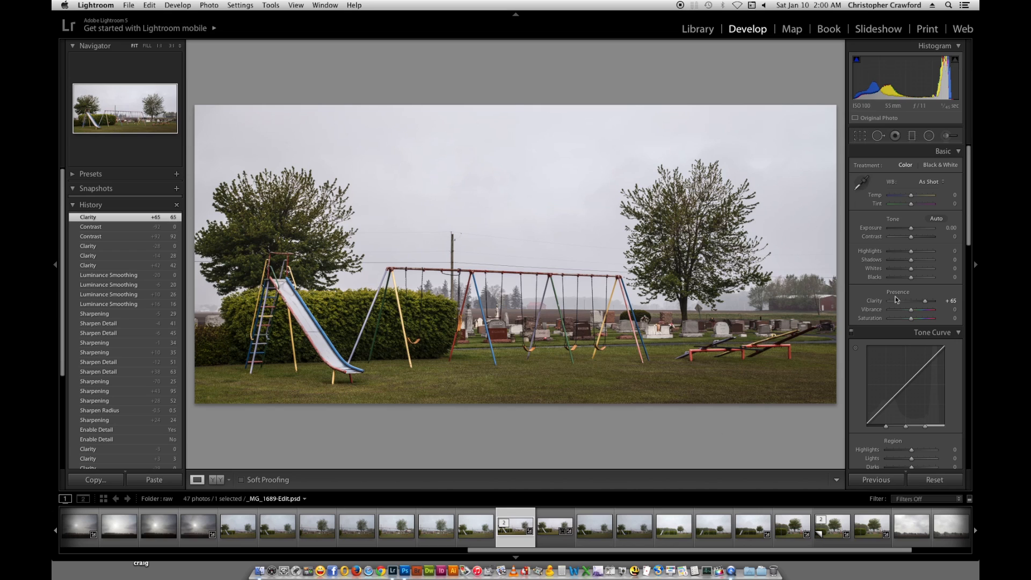
pyautogui.moveTo(925, 304); pyautogui.dragTo(910, 302)
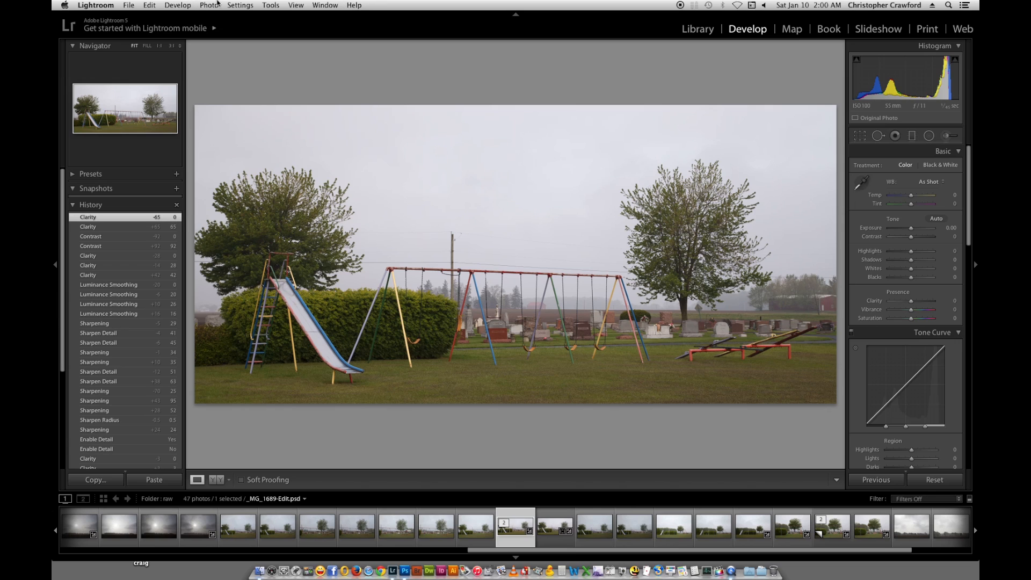
# Step: Open a copy of the photo with Lightroom adjustments in Photoshop CS5.1, using the embedded ProPhoto RGB profile
pyautogui.click(210, 5)
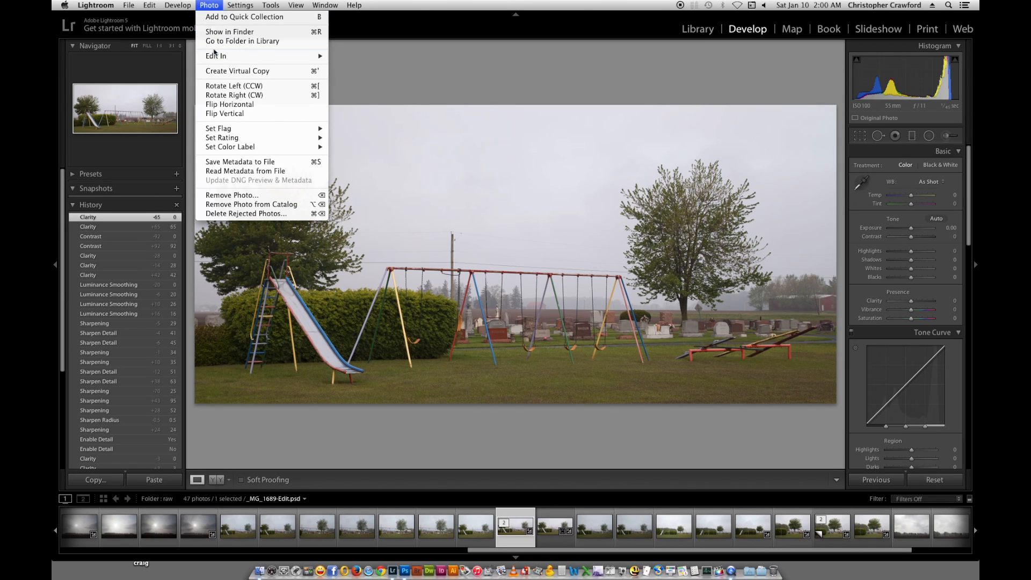
pyautogui.moveTo(231, 56)
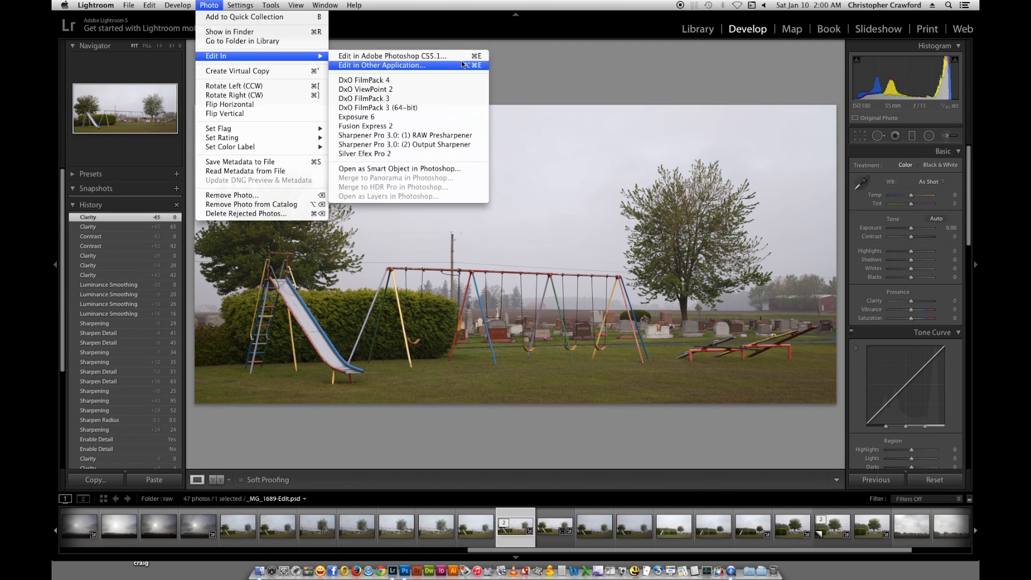
pyautogui.click(421, 56)
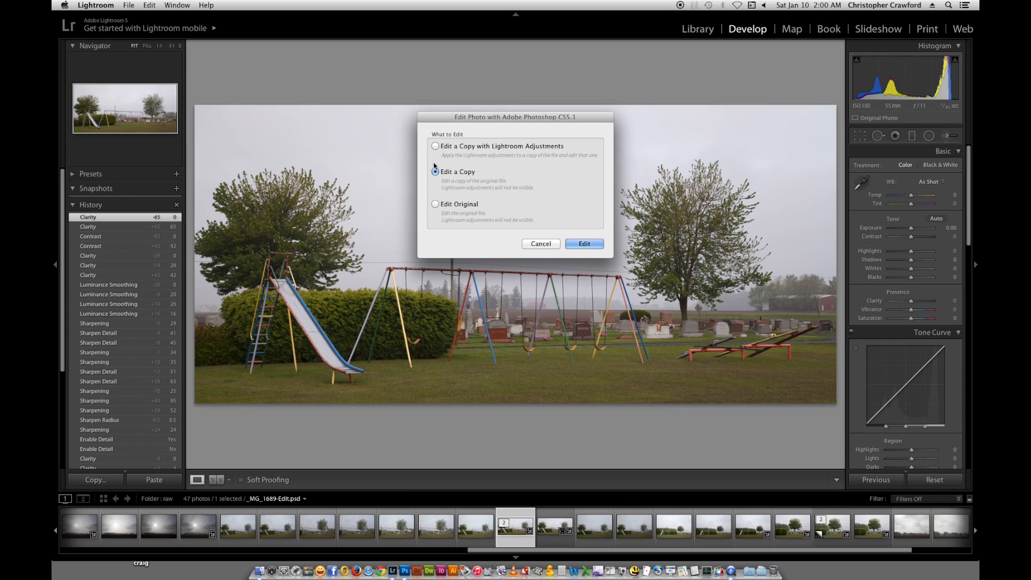
pyautogui.click(435, 147)
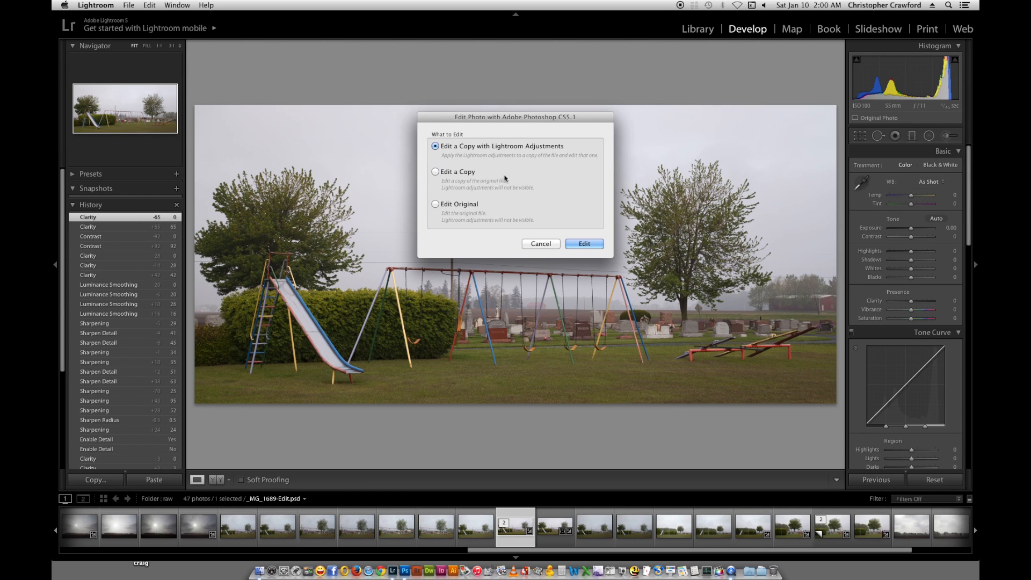
pyautogui.click(591, 246)
pyautogui.click(556, 198)
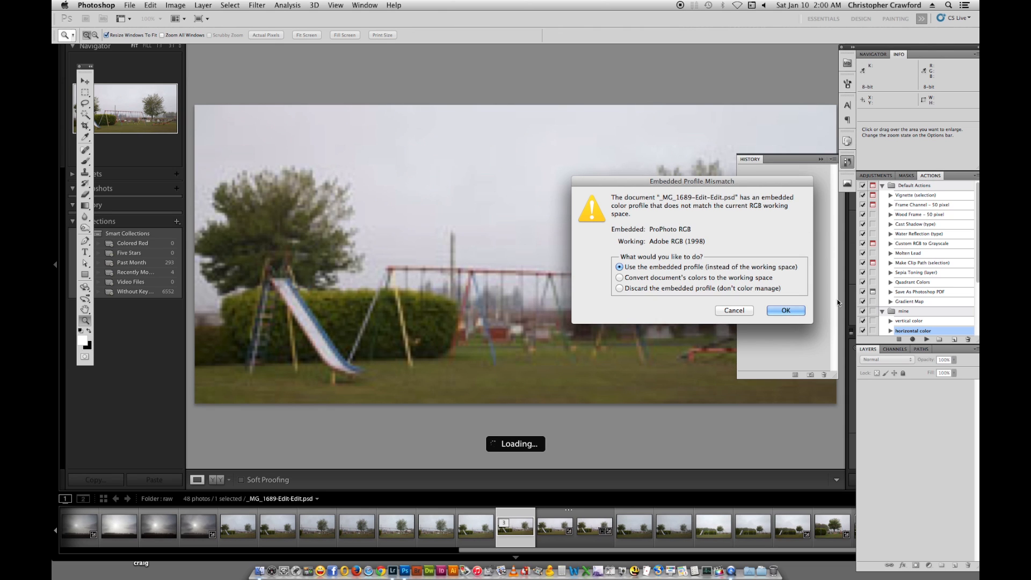
pyautogui.click(791, 312)
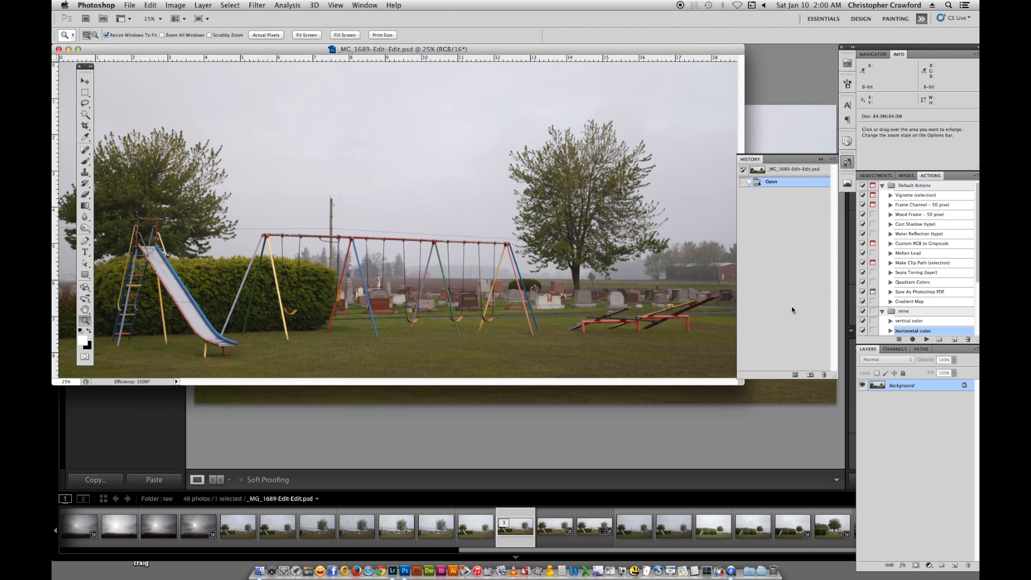
# Step: Show the photo at actual pixels around the swings and headstones and open the Unsharp Mask filter
pyautogui.moveTo(446, 49); pyautogui.dragTo(531, 76)
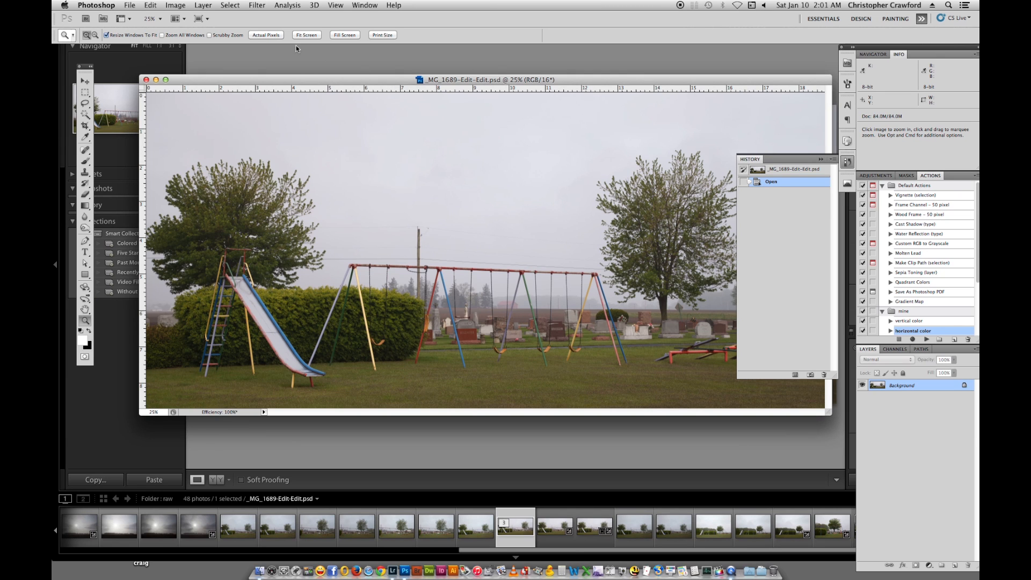
pyautogui.moveTo(299, 82); pyautogui.dragTo(289, 97)
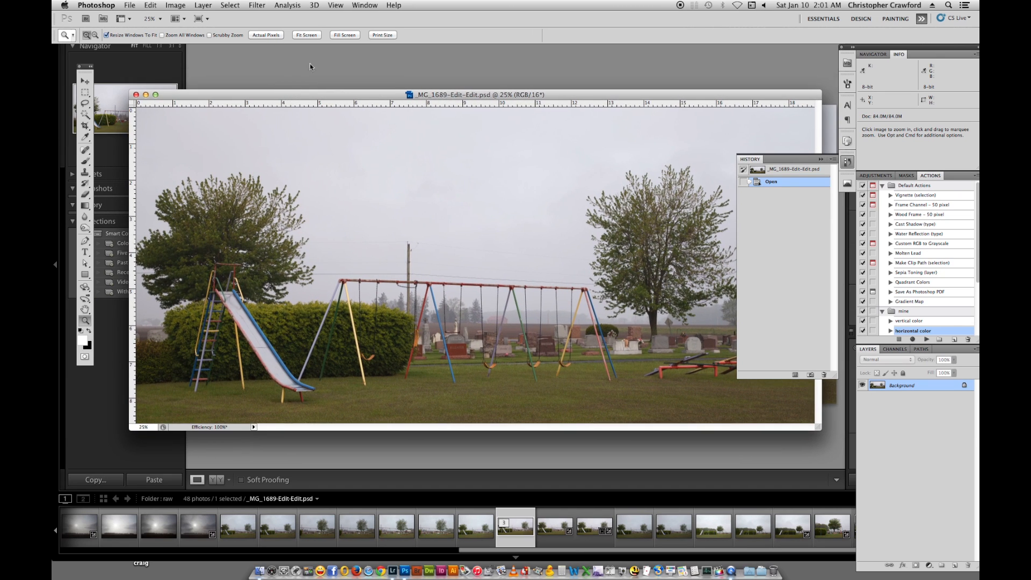
pyautogui.click(265, 35)
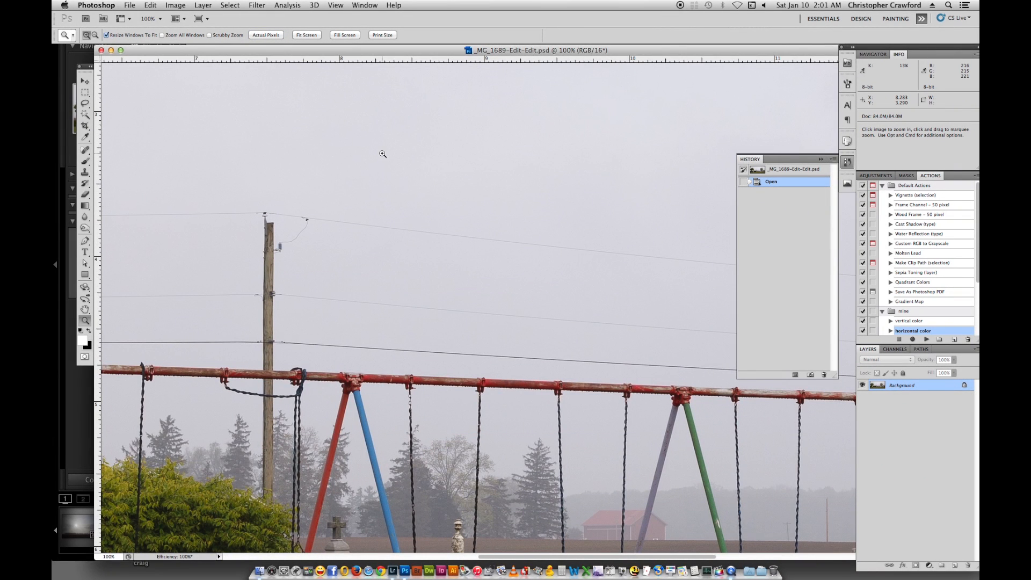
pyautogui.press('space')
pyautogui.moveTo(451, 485); pyautogui.dragTo(449, 163)
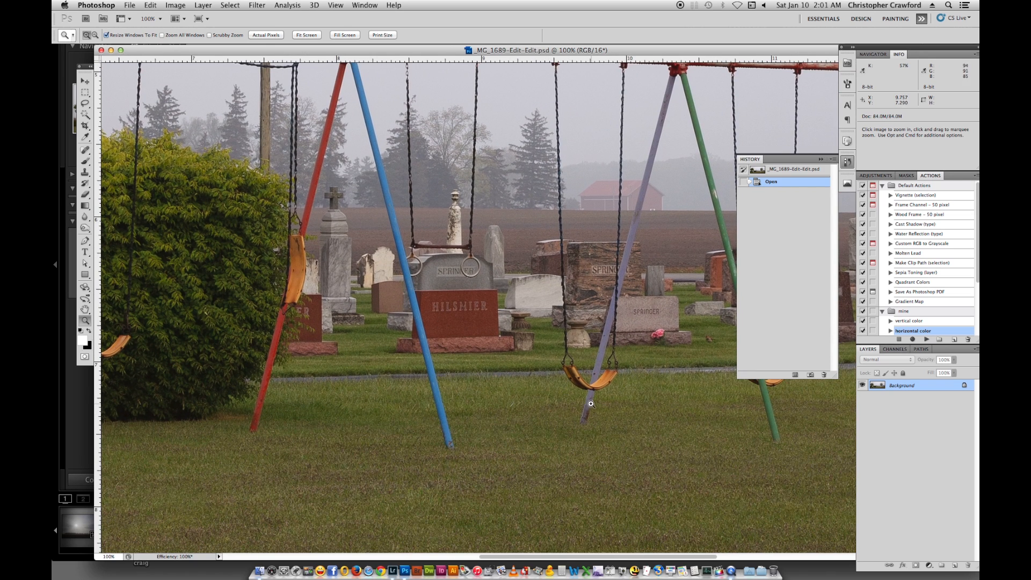
pyautogui.moveTo(394, 124); pyautogui.dragTo(379, 287)
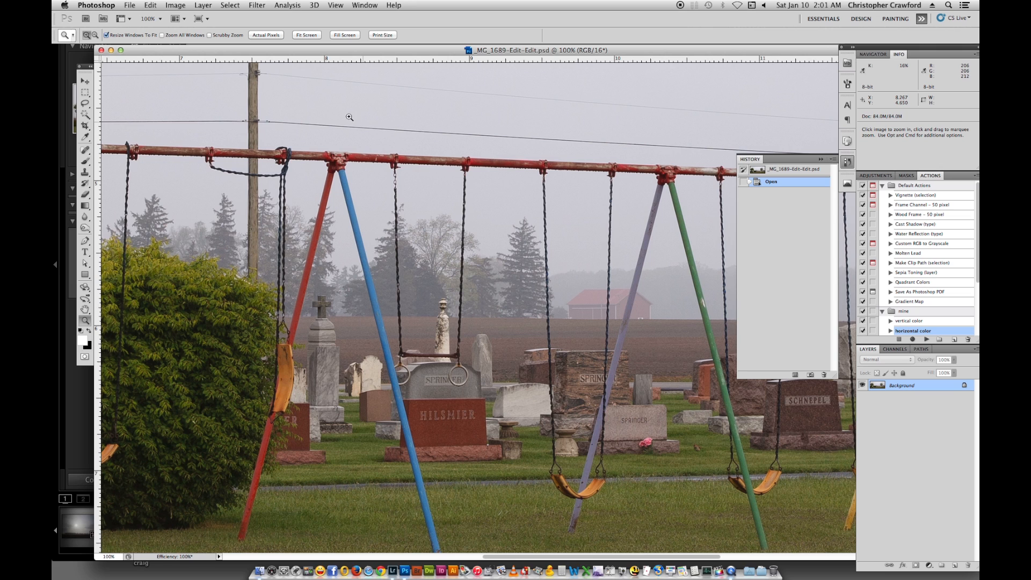
pyautogui.click(256, 6)
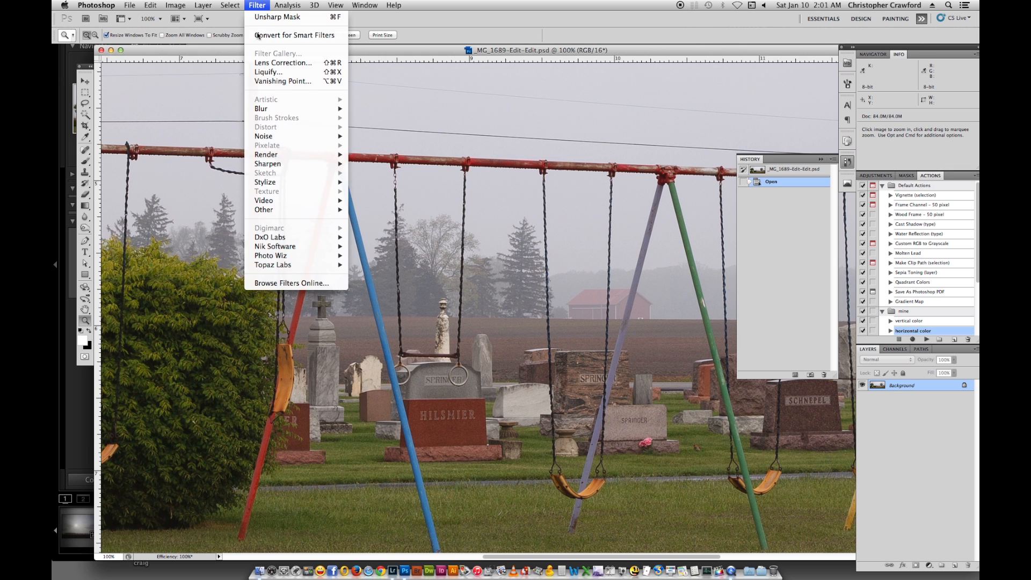
pyautogui.moveTo(279, 166)
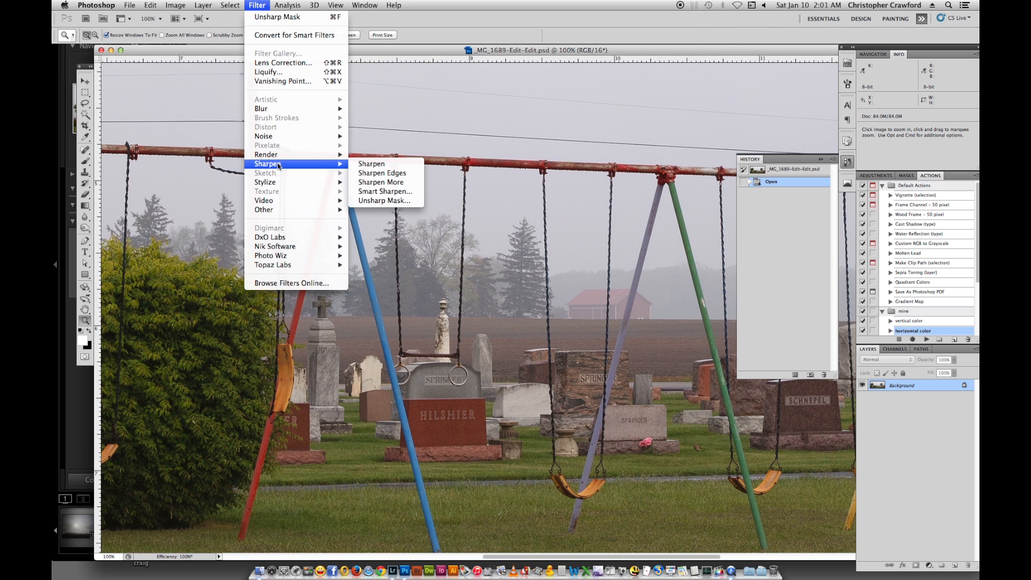
pyautogui.click(383, 201)
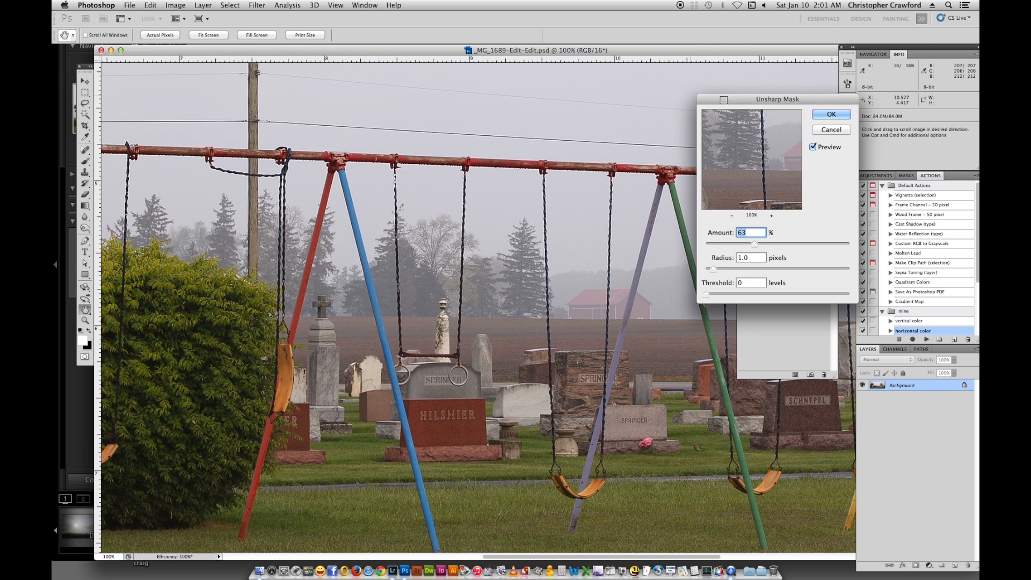
pyautogui.moveTo(787, 102); pyautogui.dragTo(607, 133)
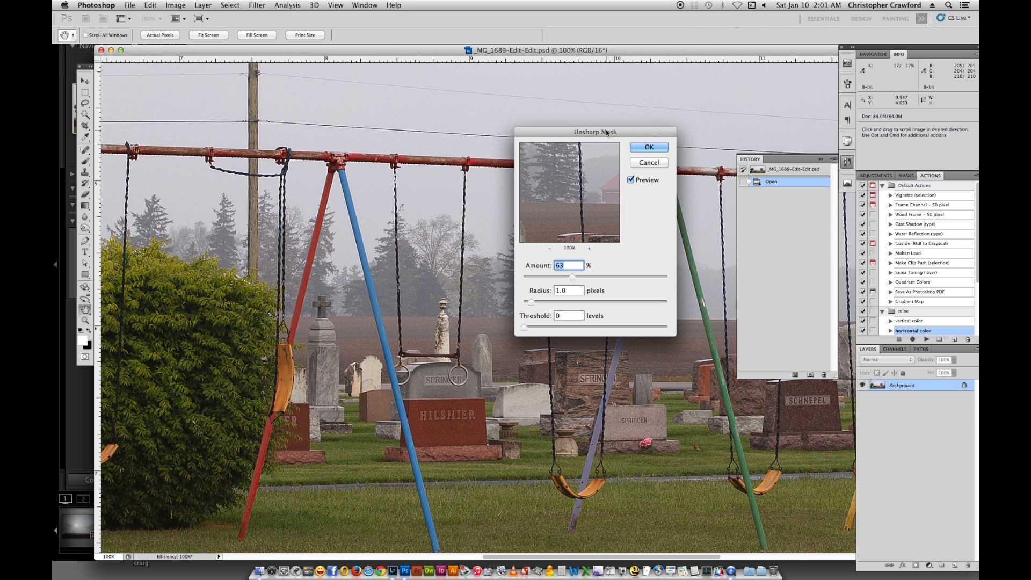
# Step: Try Unsharp Mask with an Amount of 43% and a Radius of 25.6 pixels
pyautogui.moveTo(531, 301); pyautogui.dragTo(559, 277)
pyautogui.click(558, 276)
pyautogui.moveTo(557, 276); pyautogui.dragTo(556, 276)
pyautogui.moveTo(528, 304); pyautogui.dragTo(594, 305)
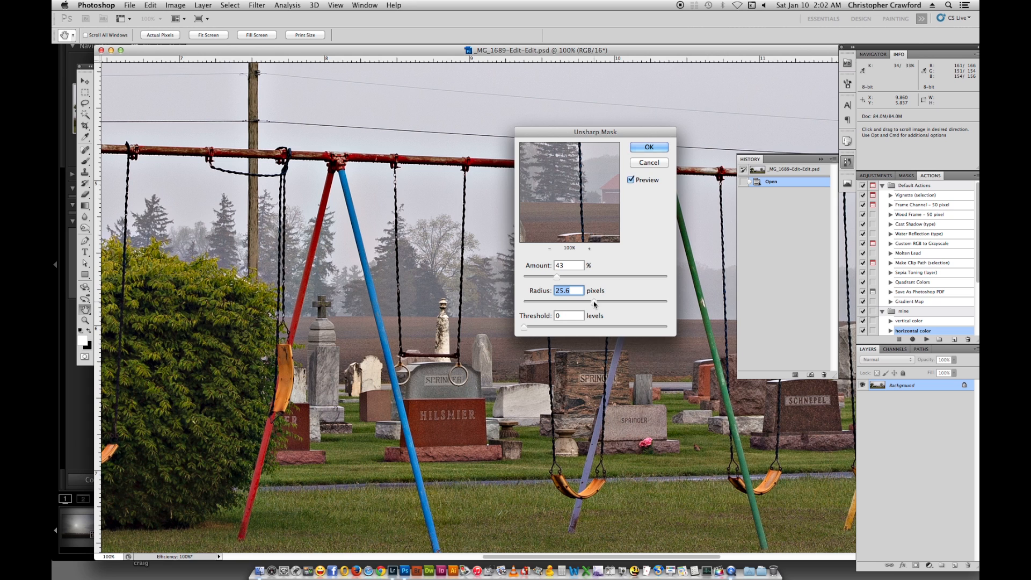
# Step: Apply Unsharp Mask with Radius 36.2 pixels, Amount 20% and Threshold 0 after comparing the preview off and on
pyautogui.moveTo(595, 304); pyautogui.dragTo(604, 304)
pyautogui.moveTo(556, 277); pyautogui.dragTo(521, 280)
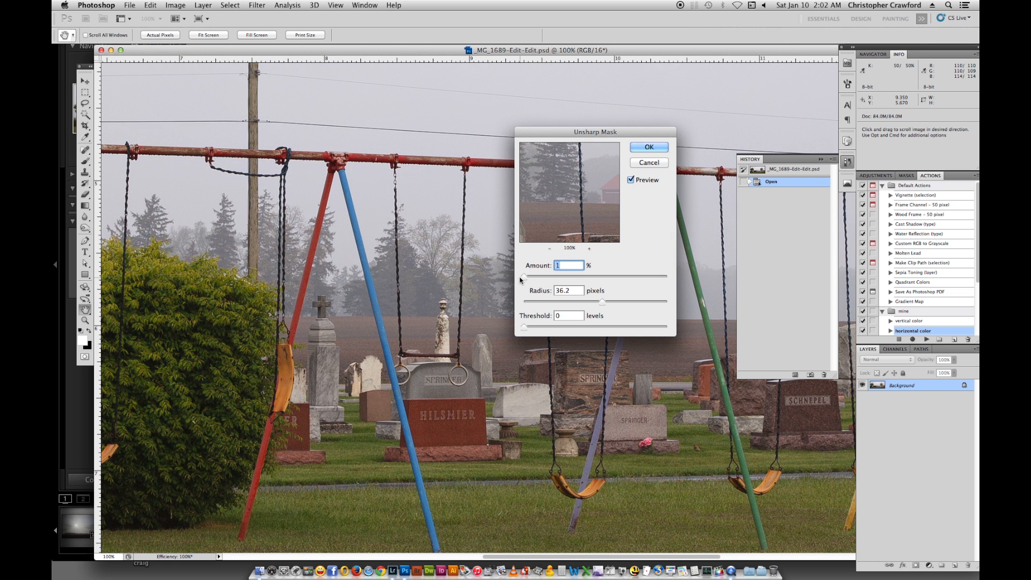
pyautogui.moveTo(529, 279); pyautogui.dragTo(539, 279)
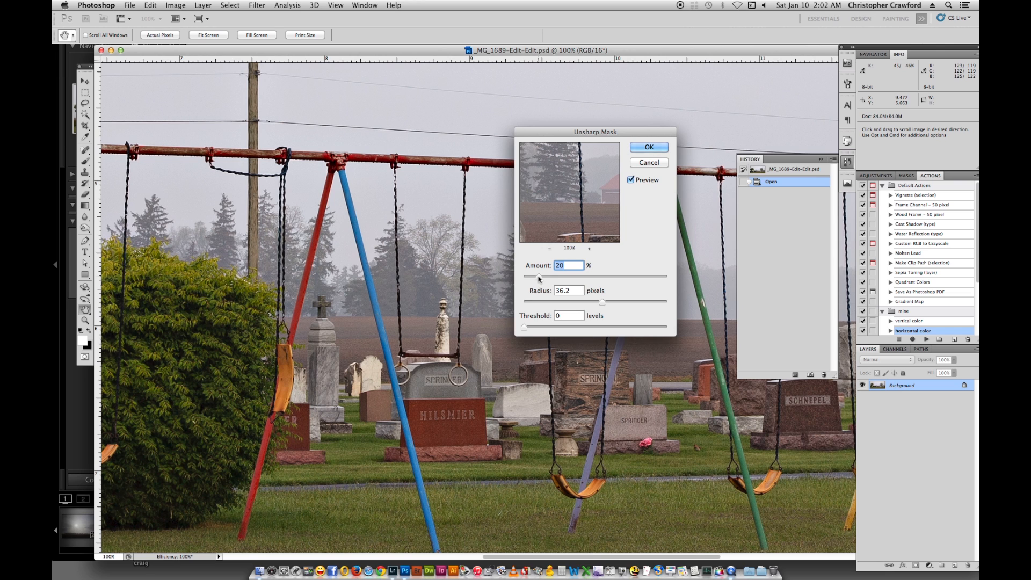
pyautogui.click(632, 180)
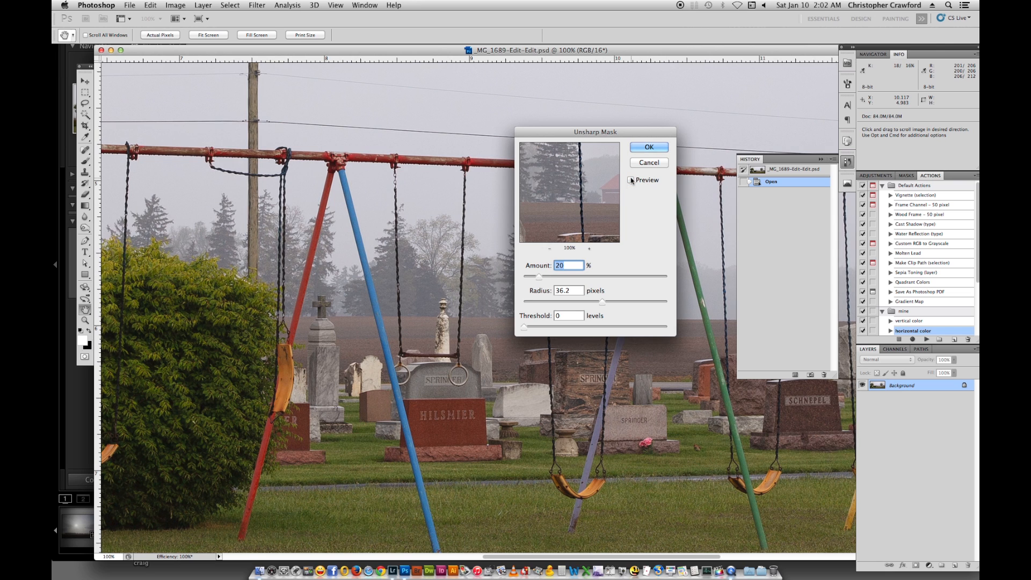
pyautogui.click(631, 181)
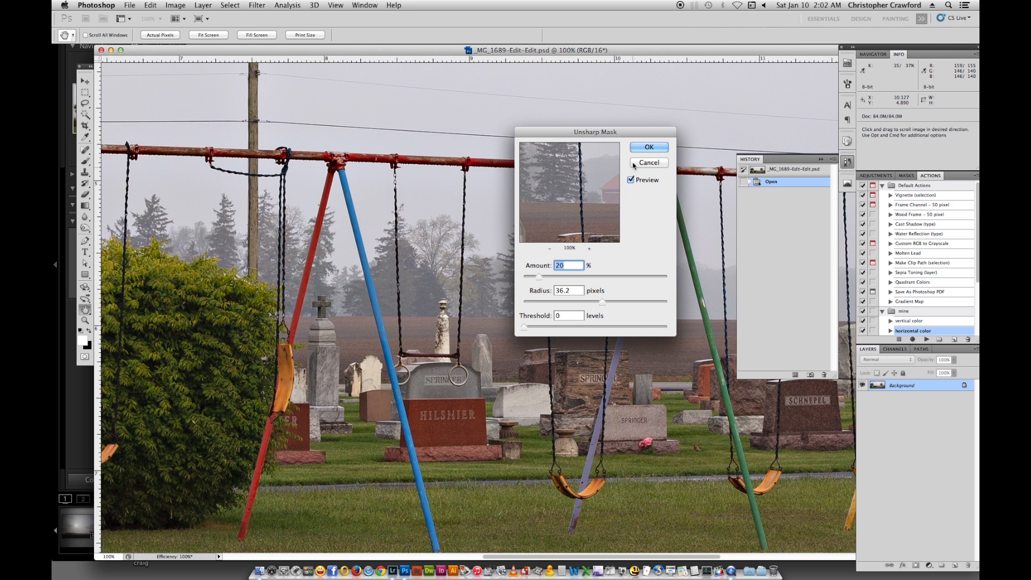
pyautogui.click(639, 147)
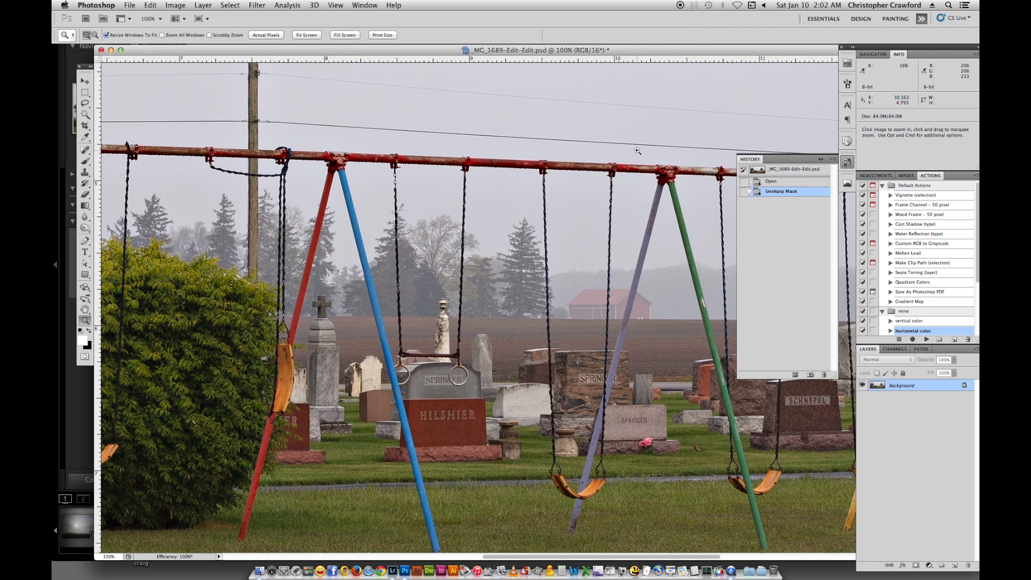
# Step: Fit the photo on screen and compare its opened state with the Unsharp Mask state several times, ending on Unsharp Mask
pyautogui.click(306, 34)
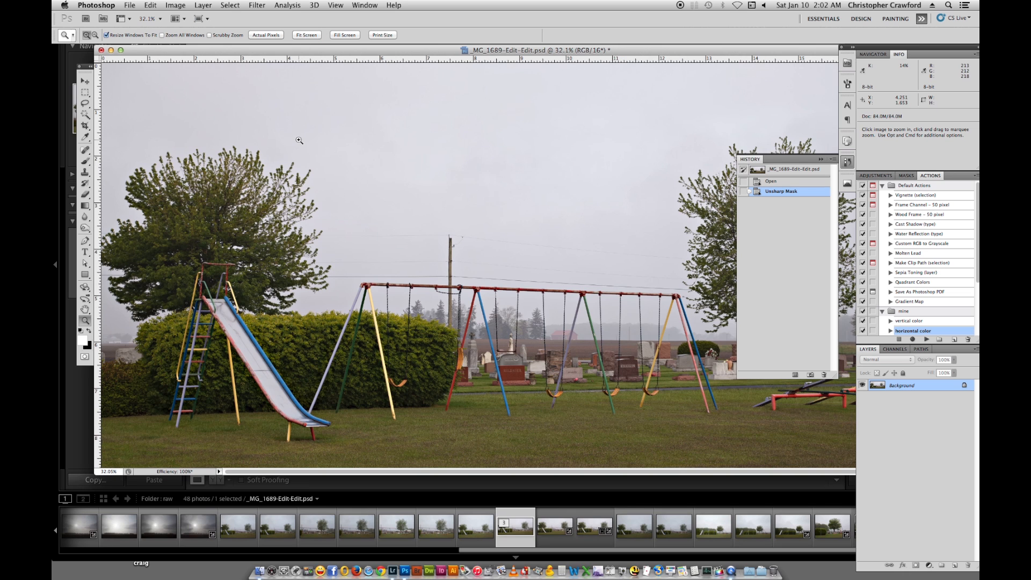
pyautogui.moveTo(430, 50); pyautogui.dragTo(408, 74)
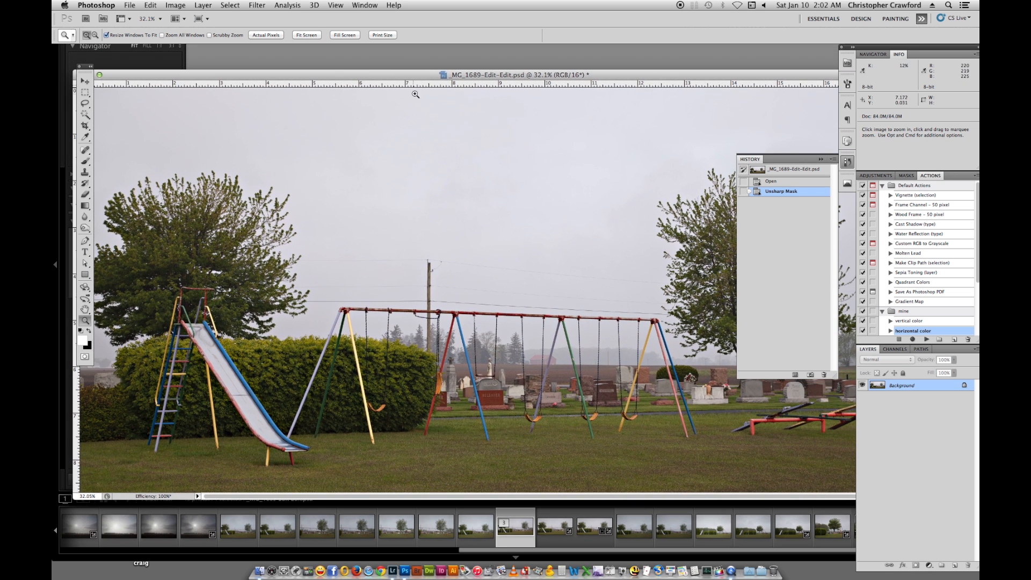
pyautogui.click(795, 184)
pyautogui.click(794, 194)
pyautogui.click(794, 183)
pyautogui.click(792, 192)
pyautogui.click(797, 185)
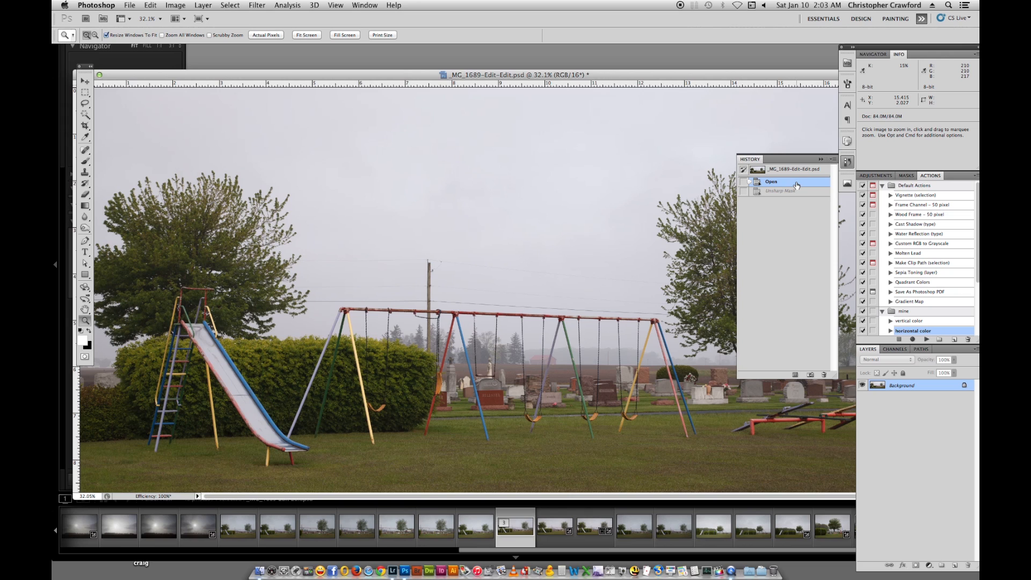
pyautogui.click(797, 191)
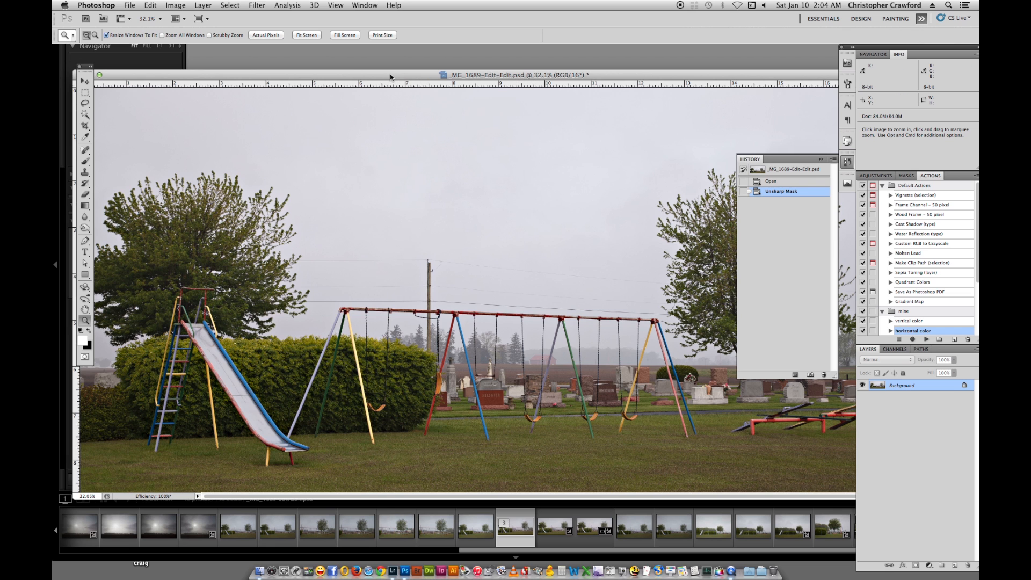
# Step: Duplicate the sharpened image under the default copy name
pyautogui.moveTo(389, 73); pyautogui.dragTo(381, 65)
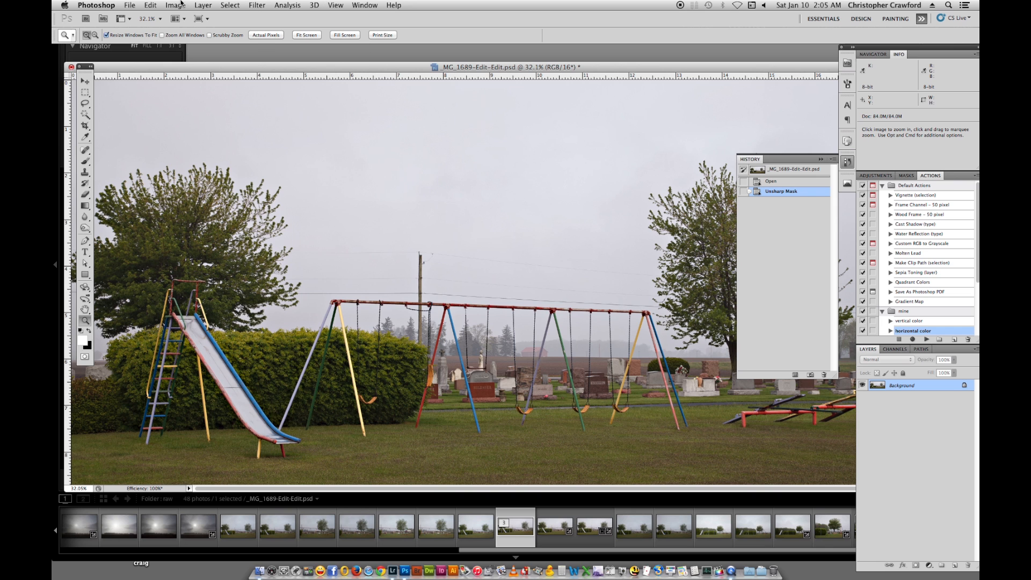
pyautogui.click(177, 5)
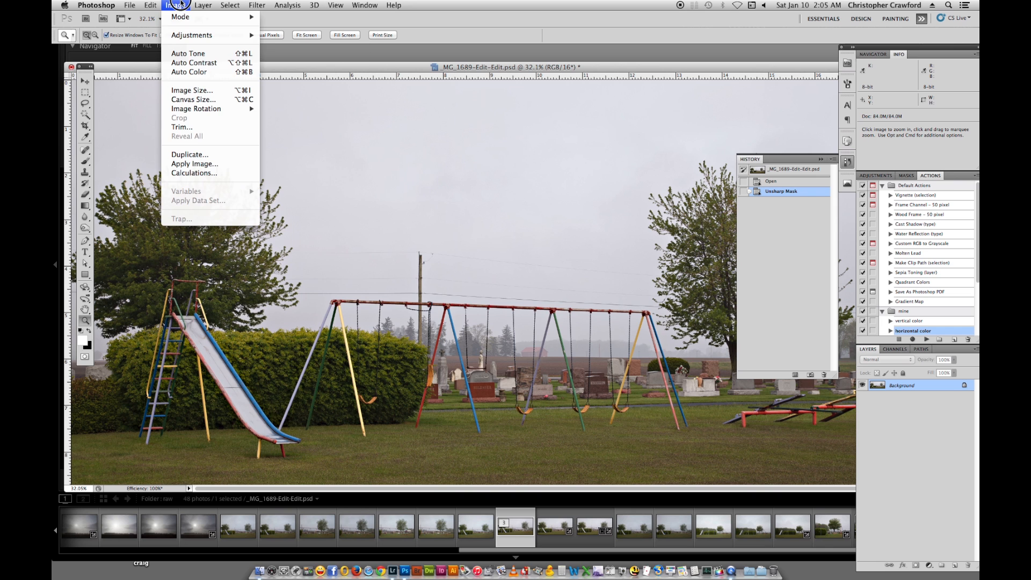
pyautogui.click(187, 155)
pyautogui.press('Return')
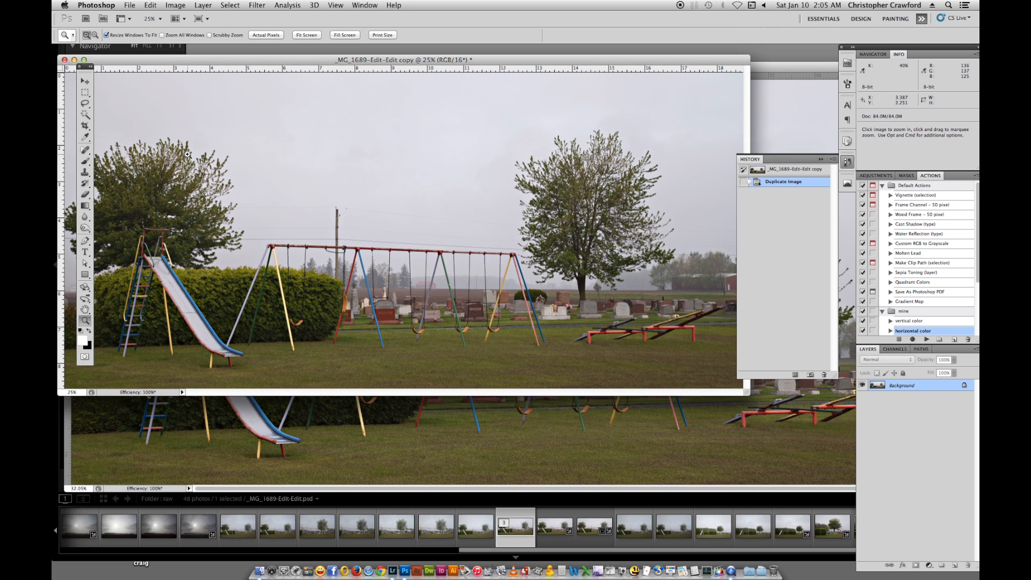
# Step: Separate the two image windows and close _MG_1689-Edit-Edit.psd without saving its changes
pyautogui.moveTo(246, 60); pyautogui.dragTo(451, 58)
pyautogui.click(164, 69)
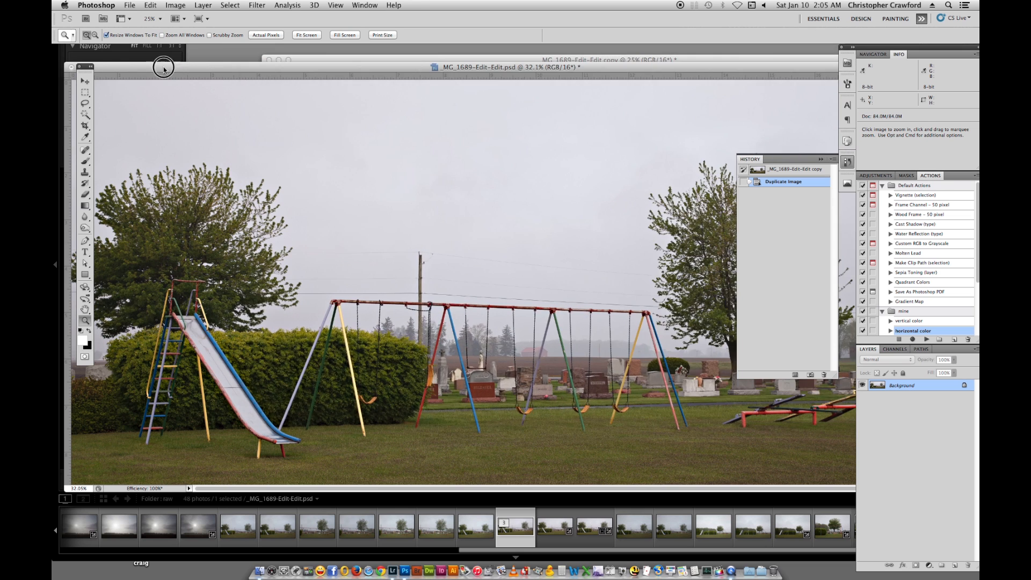
pyautogui.moveTo(164, 68); pyautogui.dragTo(228, 76)
pyautogui.click(137, 75)
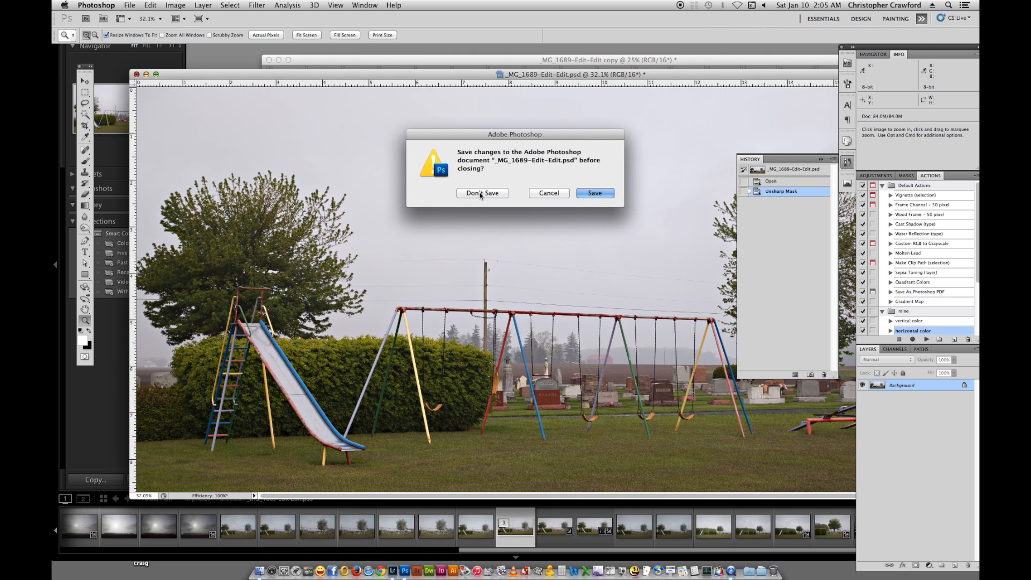
pyautogui.click(480, 194)
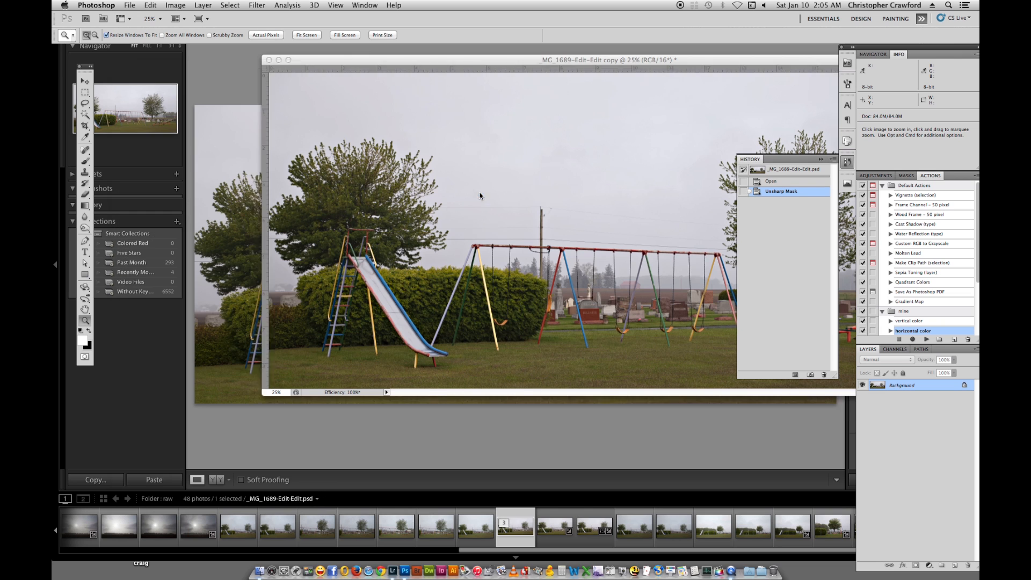
# Step: Move the duplicate's window clear of the panels and set its document height to 10 inches in Image Size
pyautogui.click(492, 61)
pyautogui.moveTo(492, 60); pyautogui.dragTo(344, 93)
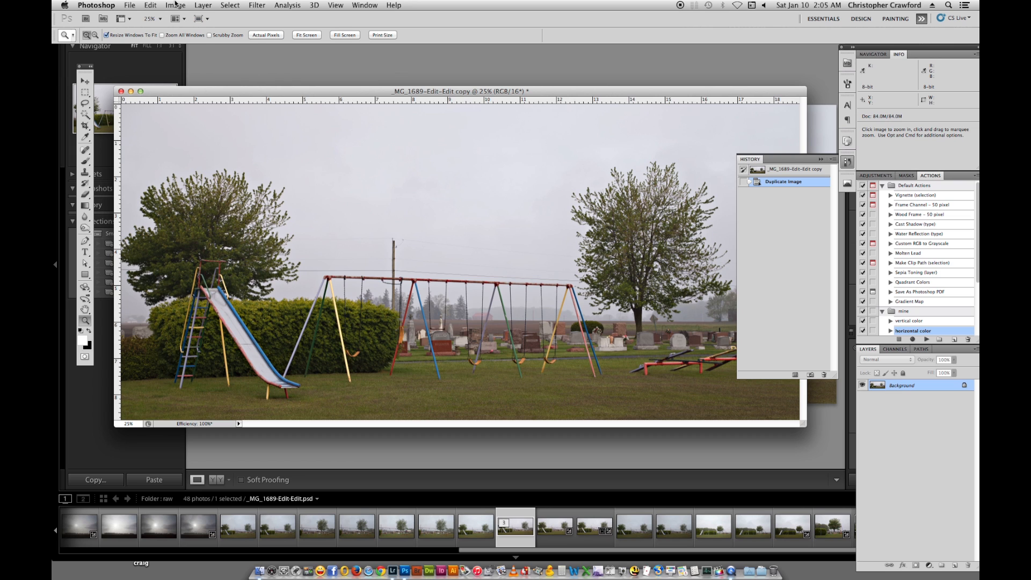
pyautogui.click(175, 5)
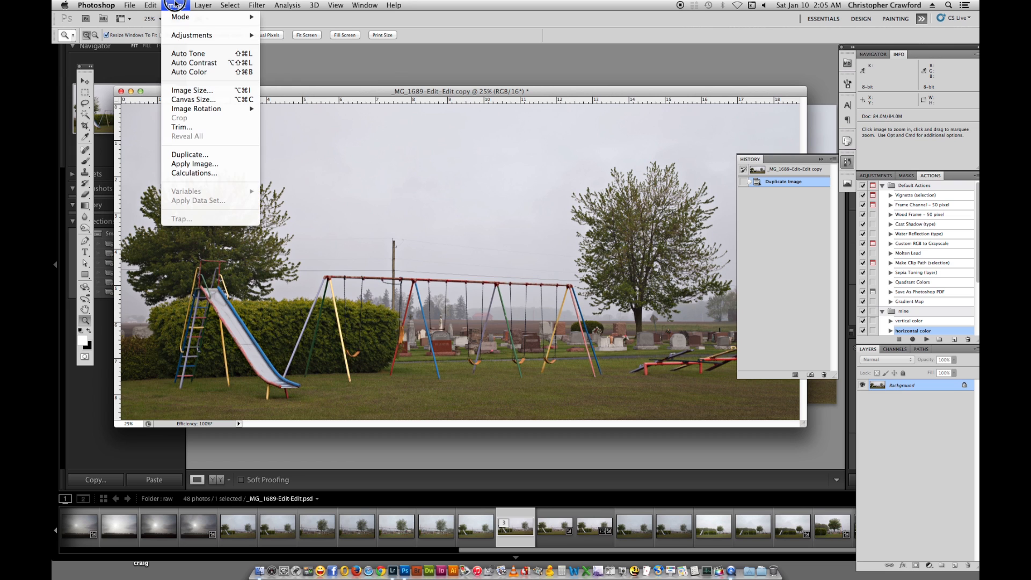
pyautogui.click(192, 90)
pyautogui.doubleClick(549, 432)
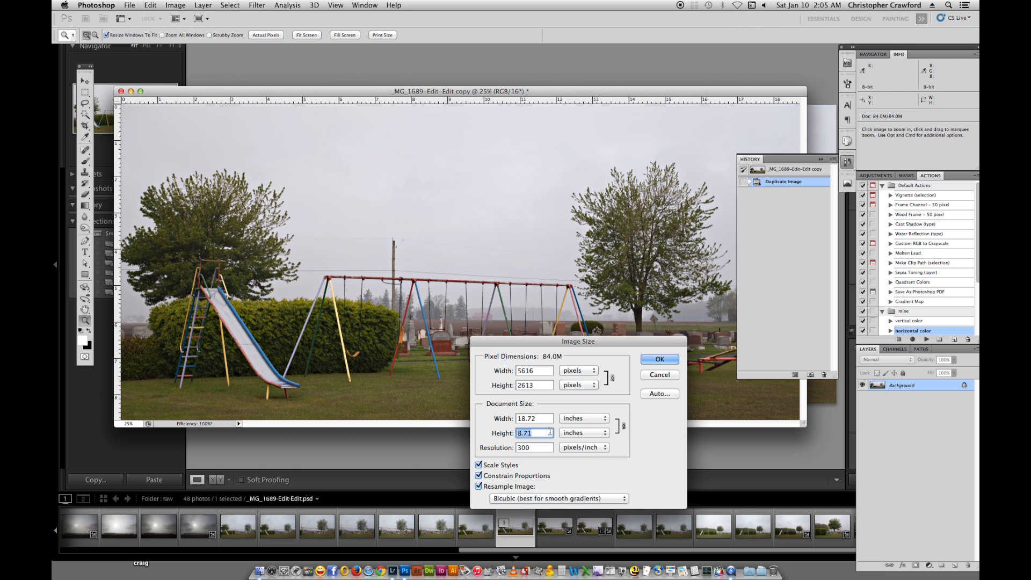
pyautogui.write('10')
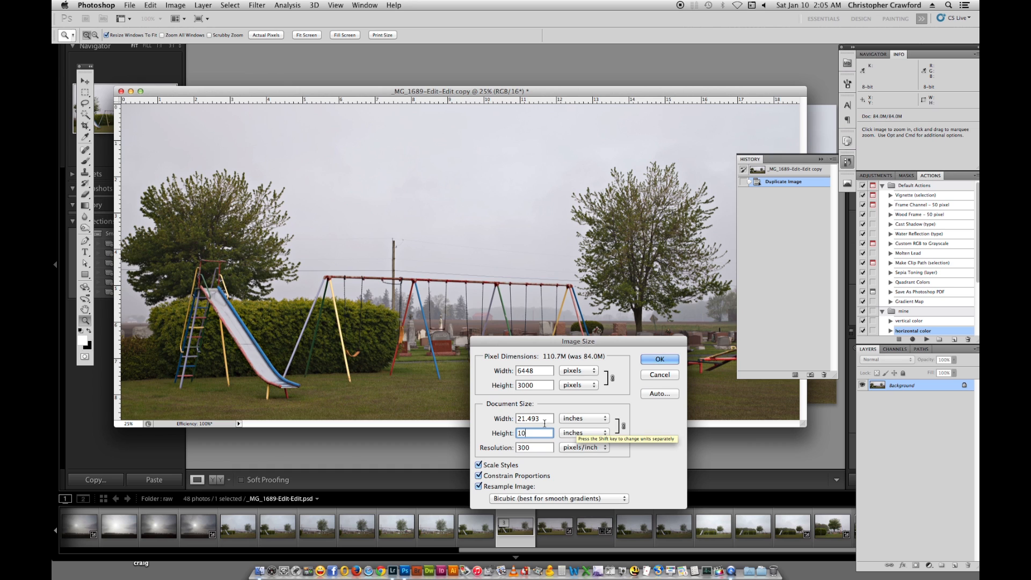
# Step: Set the duplicate's document width to 14 inches and its resolution to 360 pixels/inch, and apply the resize
pyautogui.doubleClick(534, 419)
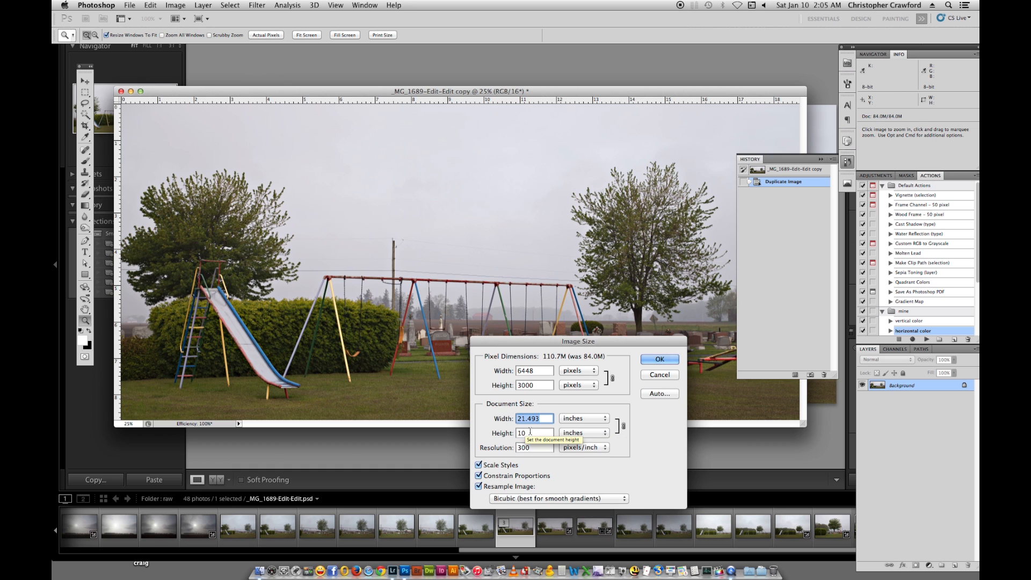
pyautogui.write('14')
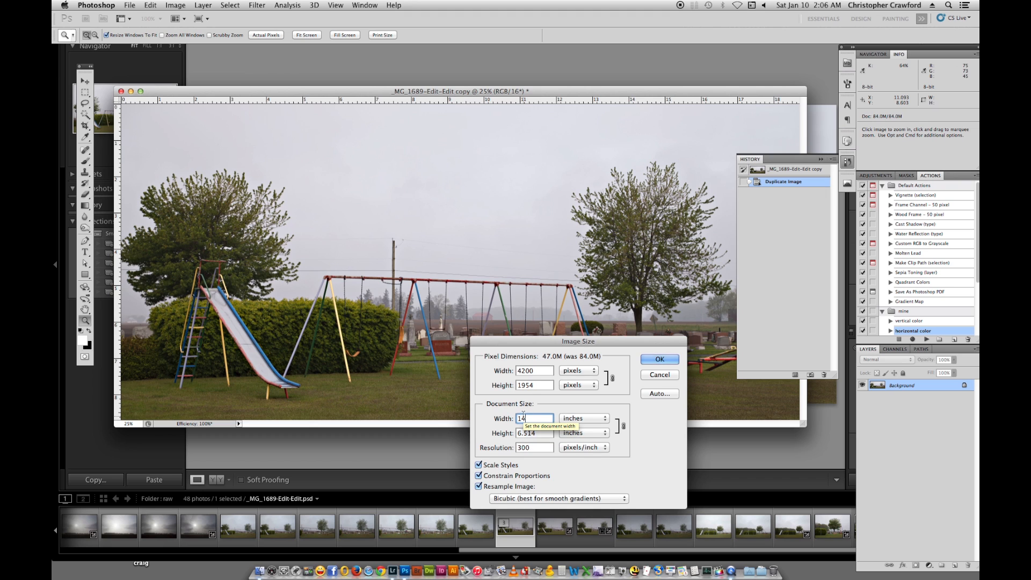
pyautogui.doubleClick(522, 448)
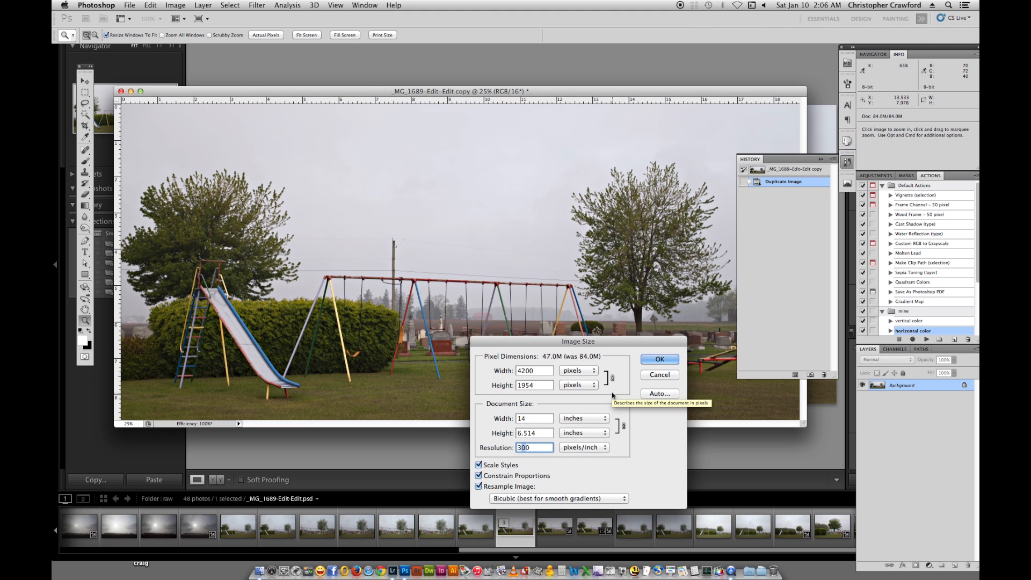
pyautogui.write('360')
pyautogui.click(643, 359)
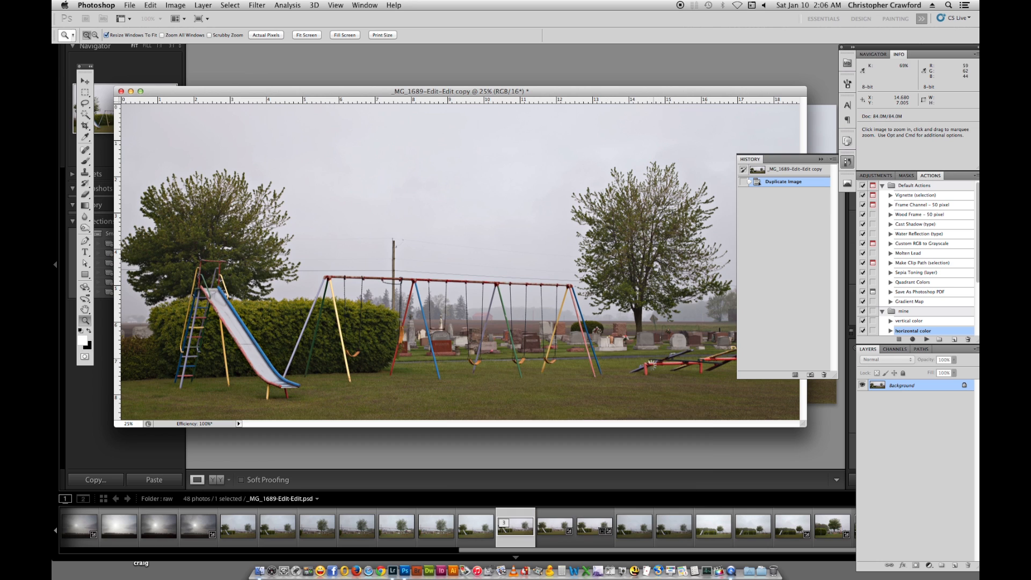
# Step: Examine the resized copy at actual pixels across the swings, hedge, gravestones and grass
pyautogui.click(267, 35)
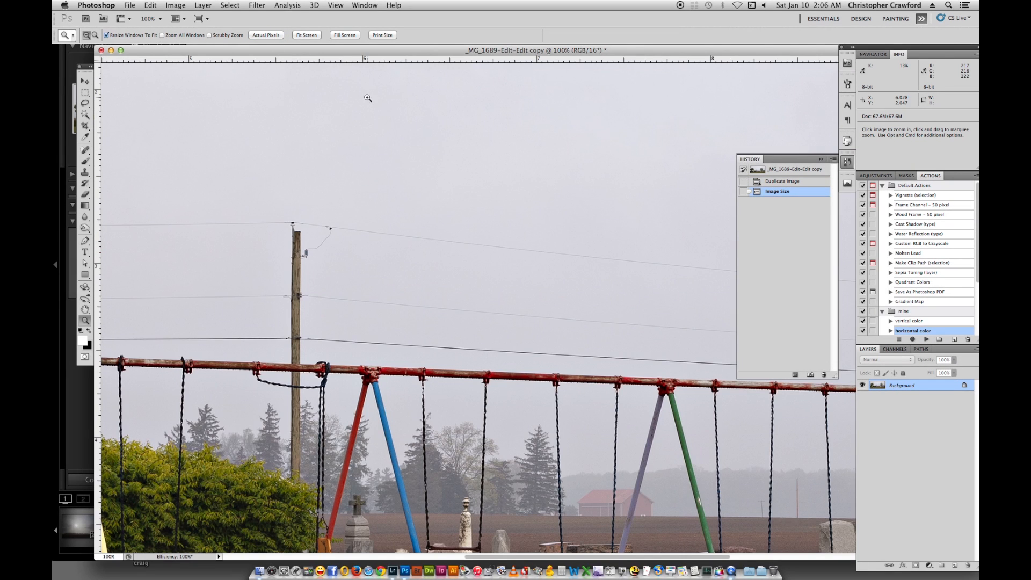
pyautogui.moveTo(441, 512); pyautogui.dragTo(484, 269)
pyautogui.moveTo(357, 509); pyautogui.dragTo(389, 482)
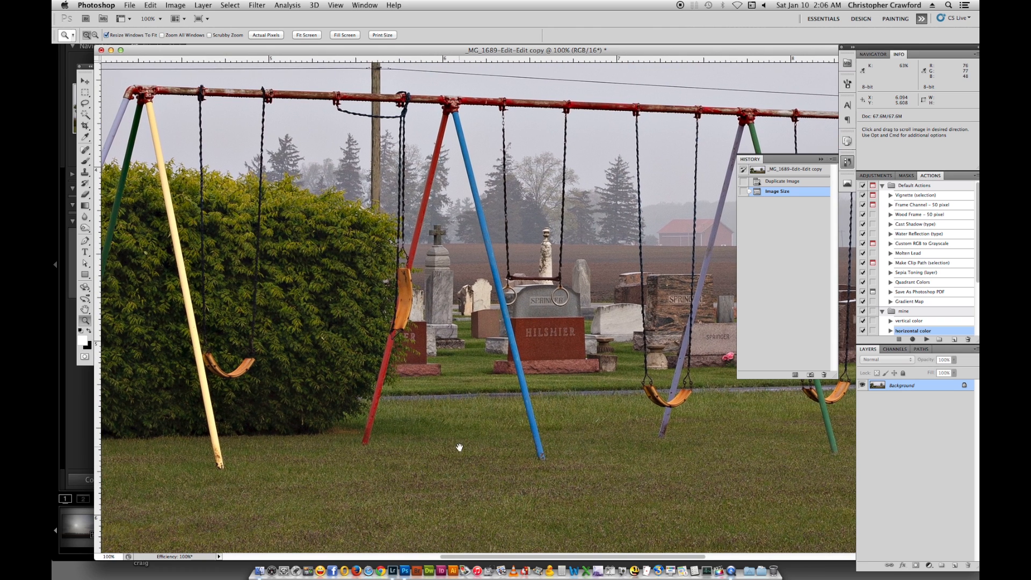
pyautogui.moveTo(619, 474); pyautogui.dragTo(428, 458)
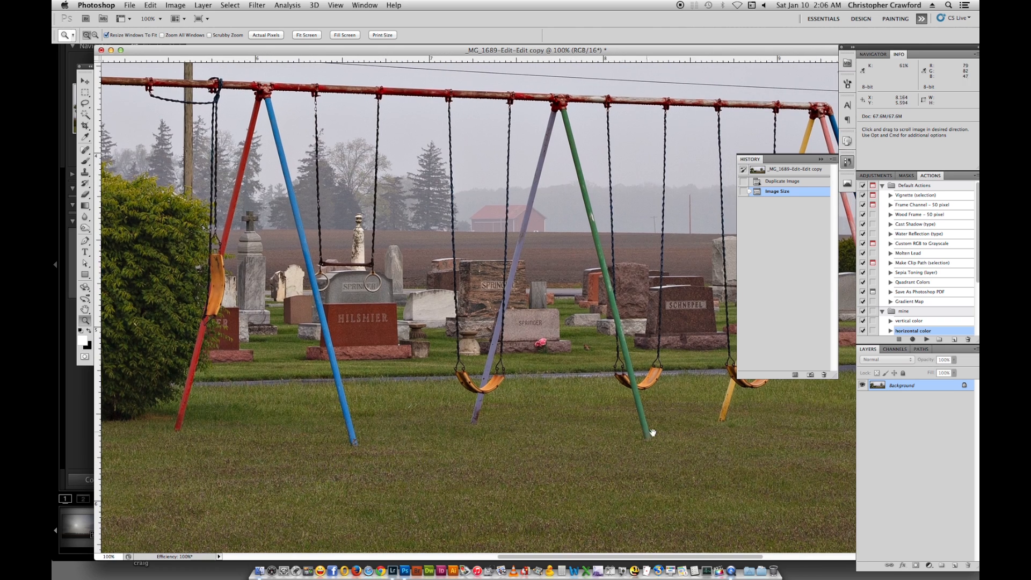
pyautogui.moveTo(661, 433); pyautogui.dragTo(629, 433)
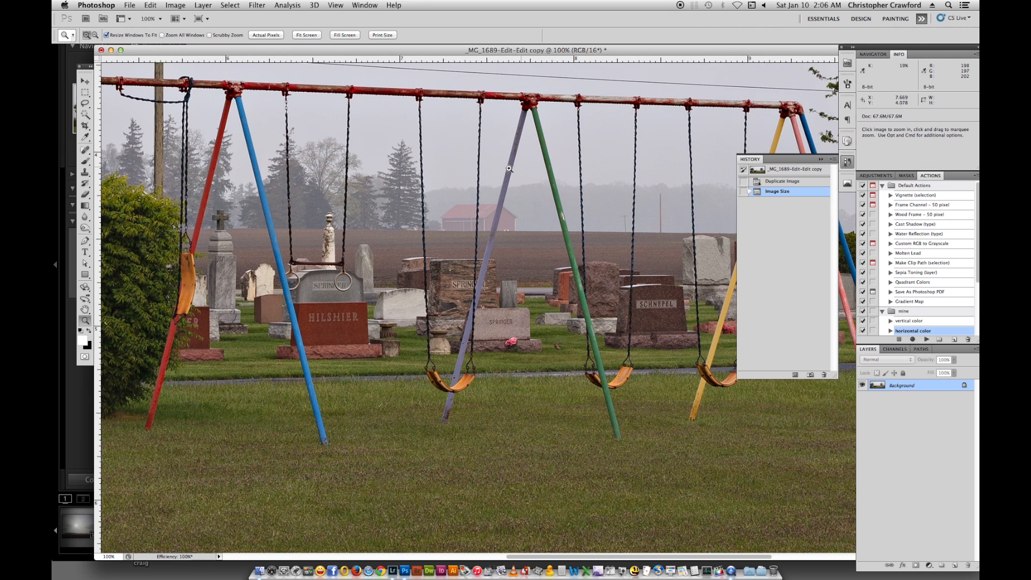
# Step: Resize the copy to a document width of 6 inches with proportions constrained
pyautogui.click(178, 4)
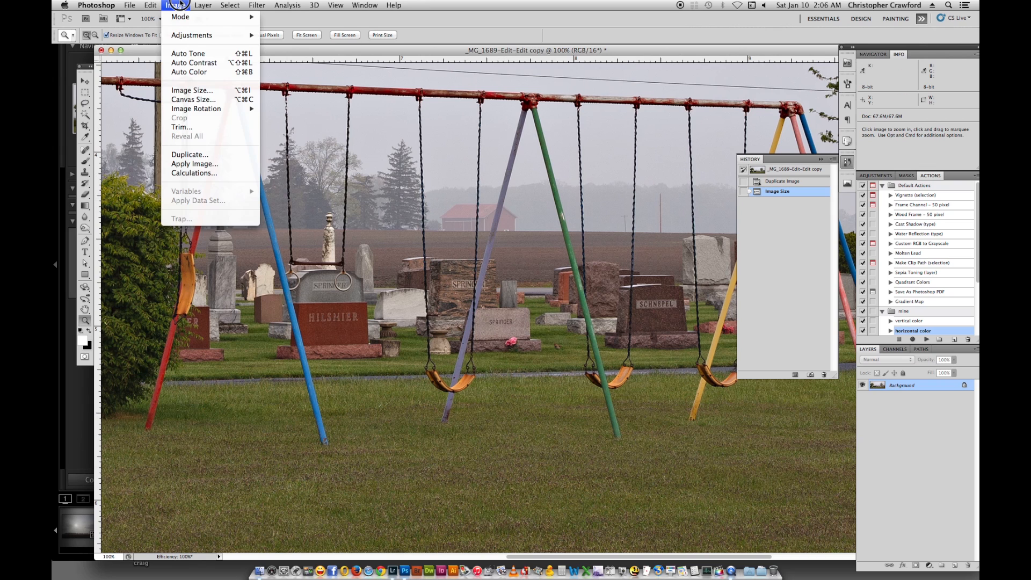
pyautogui.click(188, 90)
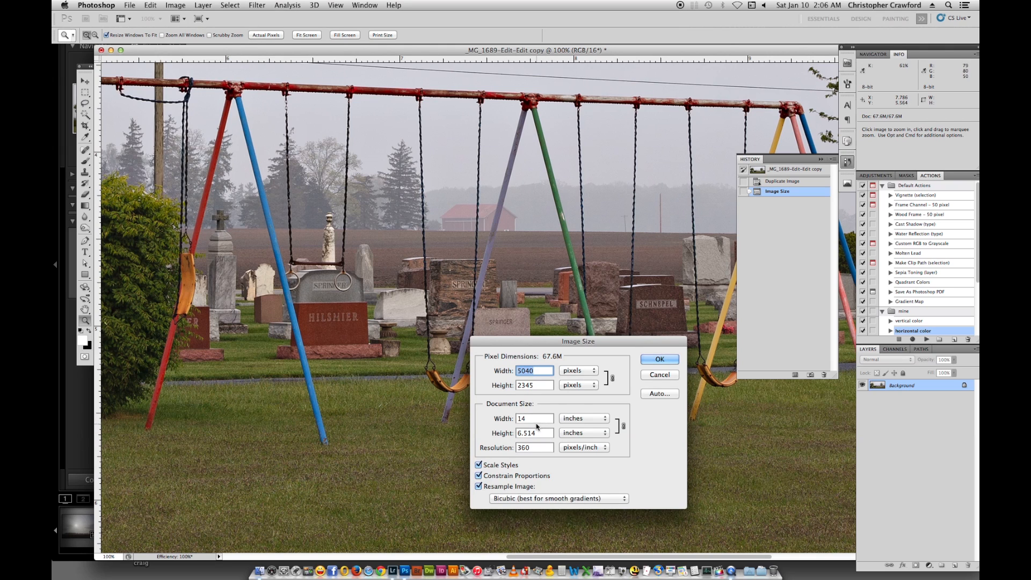
pyautogui.click(514, 418)
pyautogui.write('6')
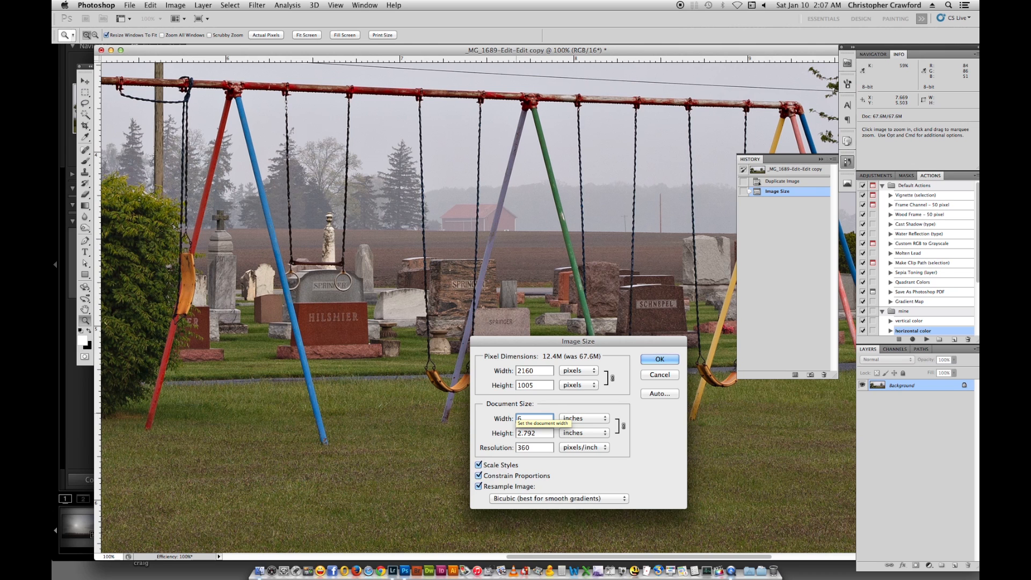
pyautogui.press('Return')
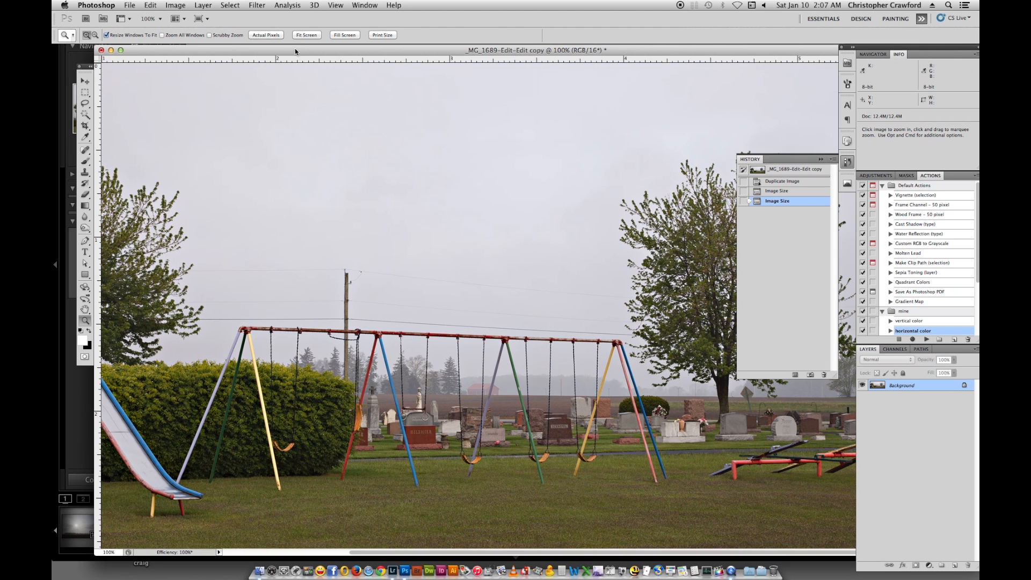
pyautogui.press('space')
# Step: Start an Unsharp Mask on the resized copy and set its Radius to 0.5 pixels
pyautogui.click(257, 5)
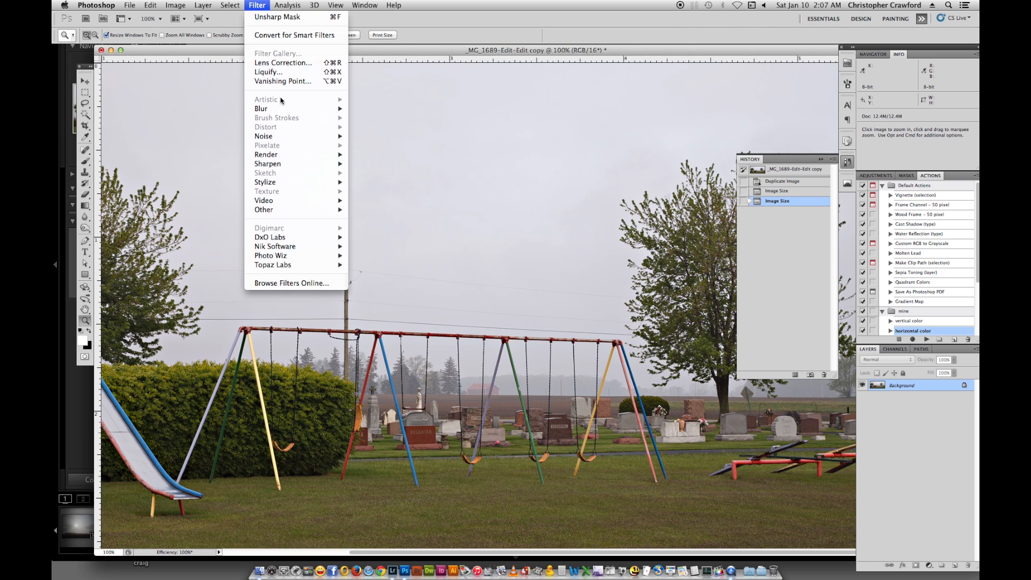
pyautogui.moveTo(288, 167)
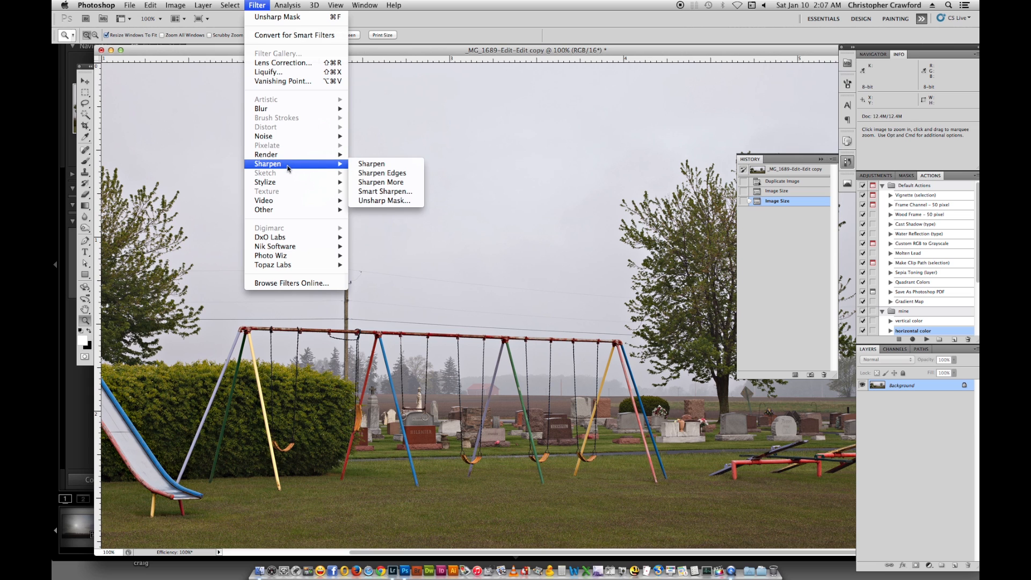
pyautogui.click(385, 201)
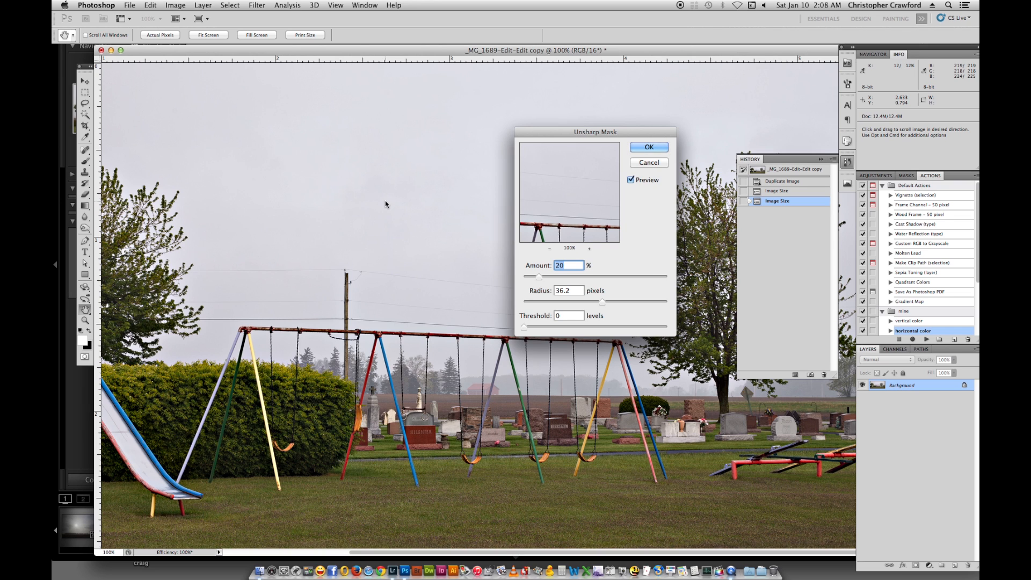
pyautogui.moveTo(602, 302); pyautogui.dragTo(528, 303)
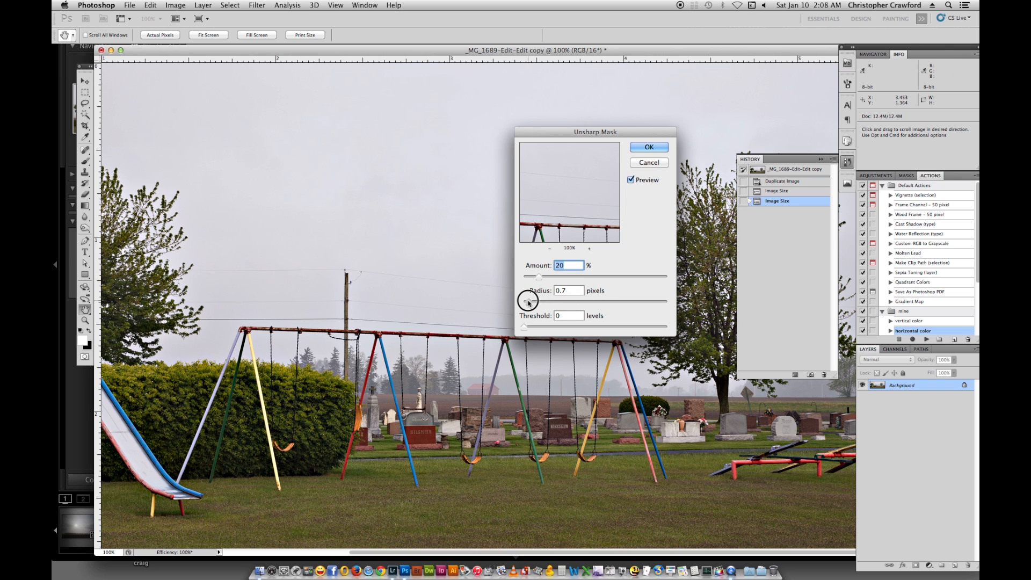
pyautogui.moveTo(528, 302); pyautogui.dragTo(527, 302)
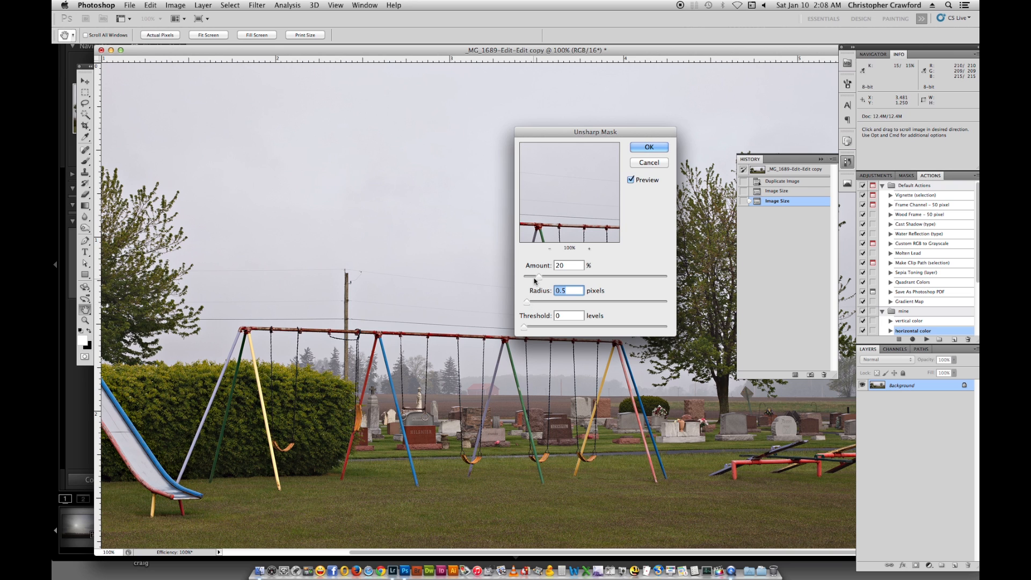
# Step: Try an Unsharp Mask Amount of 69%, readjust it to a lower strength, and apply the filter
pyautogui.moveTo(540, 278); pyautogui.dragTo(578, 278)
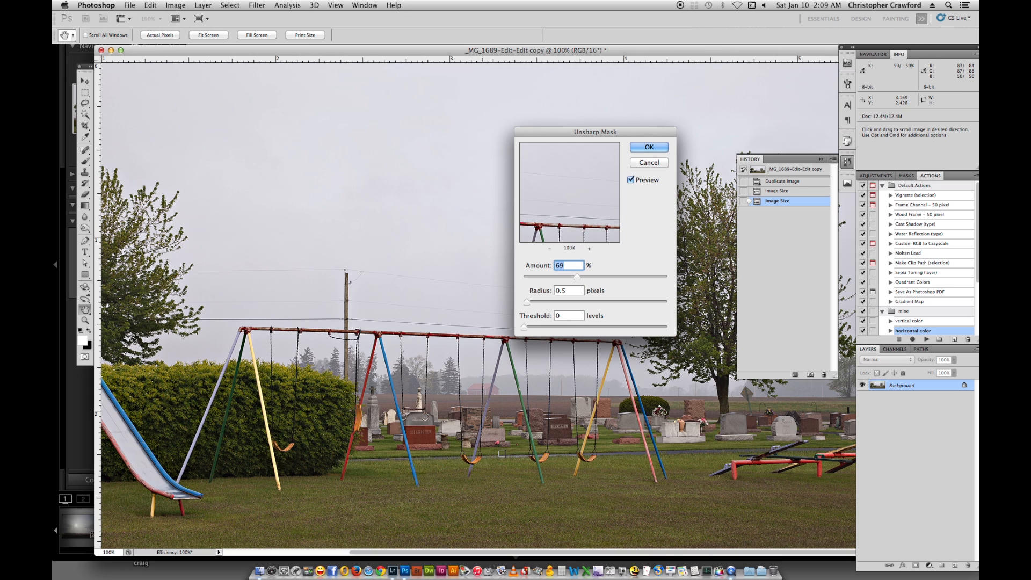
pyautogui.click(577, 277)
pyautogui.moveTo(577, 277); pyautogui.dragTo(519, 276)
pyautogui.click(532, 276)
pyautogui.click(538, 277)
pyautogui.moveTo(538, 277); pyautogui.dragTo(549, 274)
pyautogui.click(545, 278)
pyautogui.moveTo(549, 275); pyautogui.dragTo(555, 278)
pyautogui.click(650, 148)
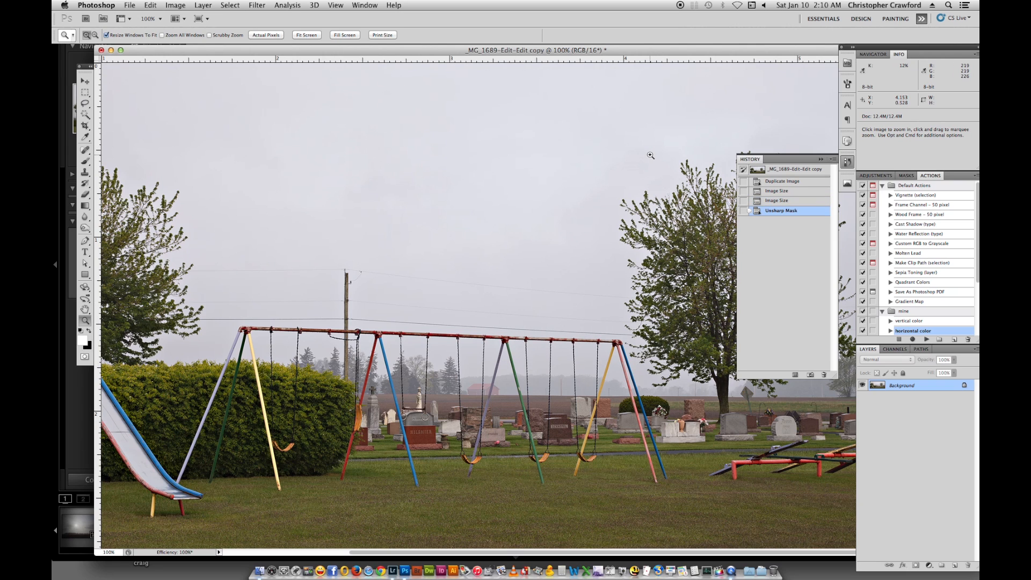